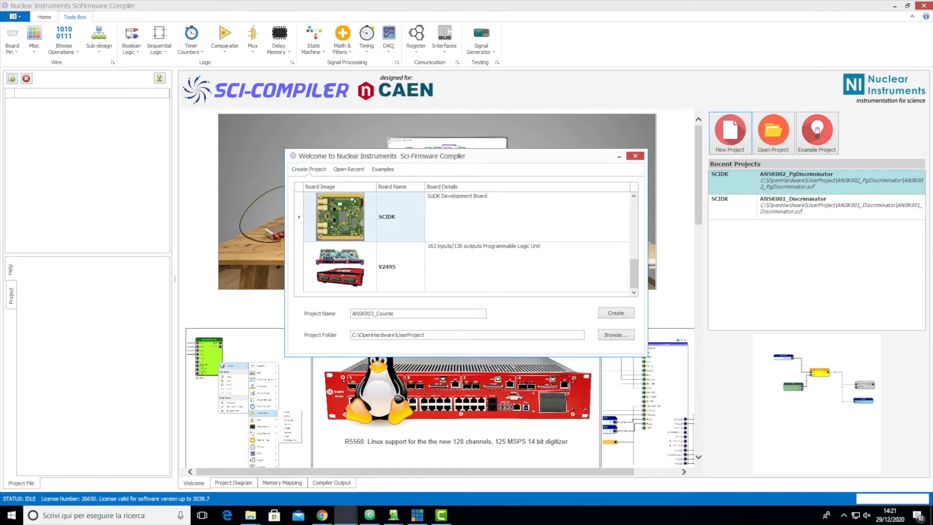
Complete the project name as ANSK003_CounterReg and create the project for the SCIDK board
{"action": "type", "text": "Reg"}
{"action": "left_click", "coordinate": [621, 316]}
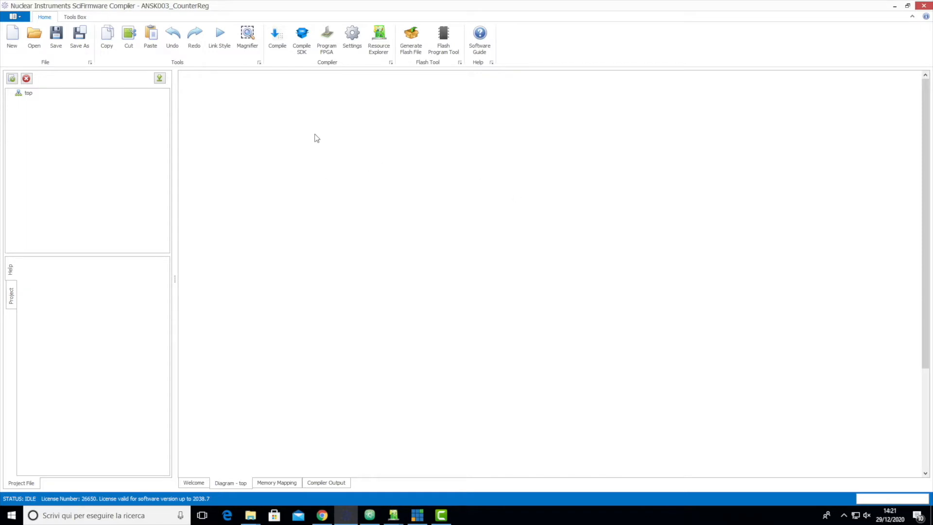
Add an Analog In board pin assigned to ADC_A_IN and place it in the diagram's upper-left area
{"action": "right_click", "coordinate": [327, 137]}
{"action": "mouse_move", "coordinate": [353, 147]}
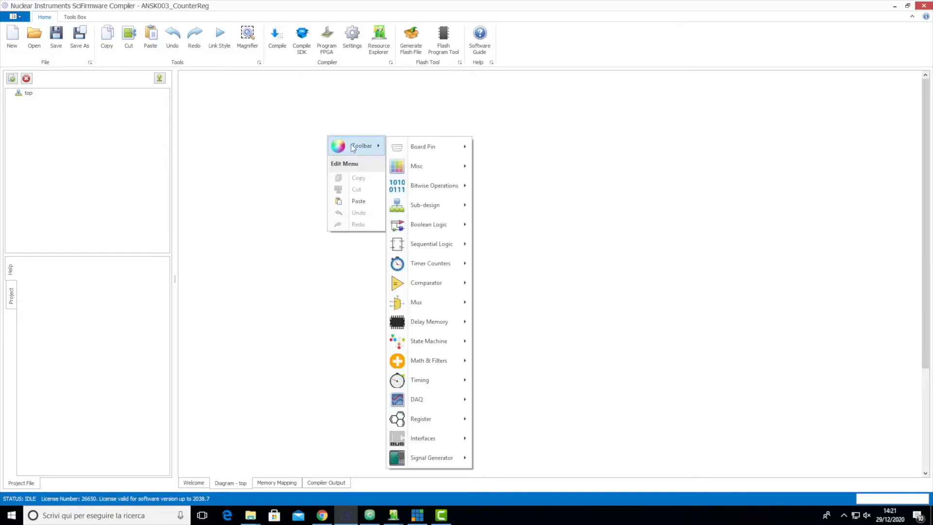
{"action": "mouse_move", "coordinate": [399, 152]}
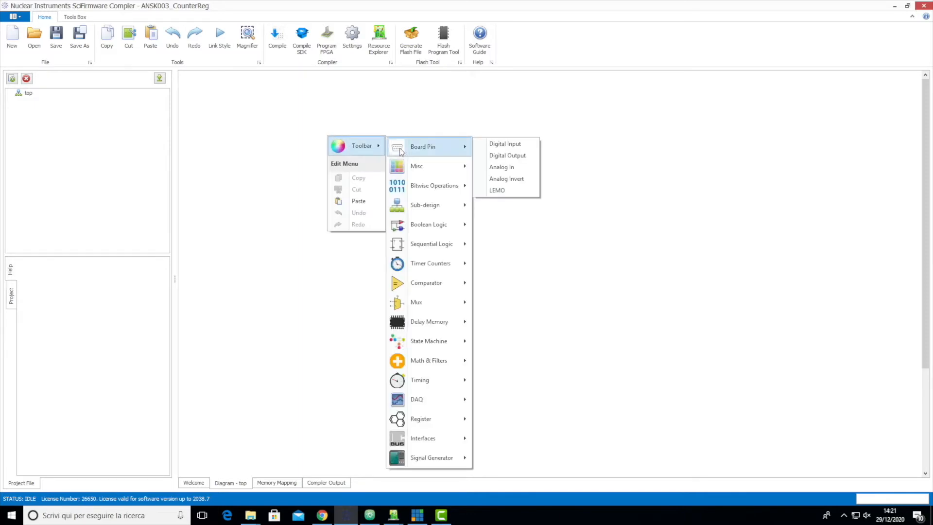
{"action": "left_click", "coordinate": [515, 167]}
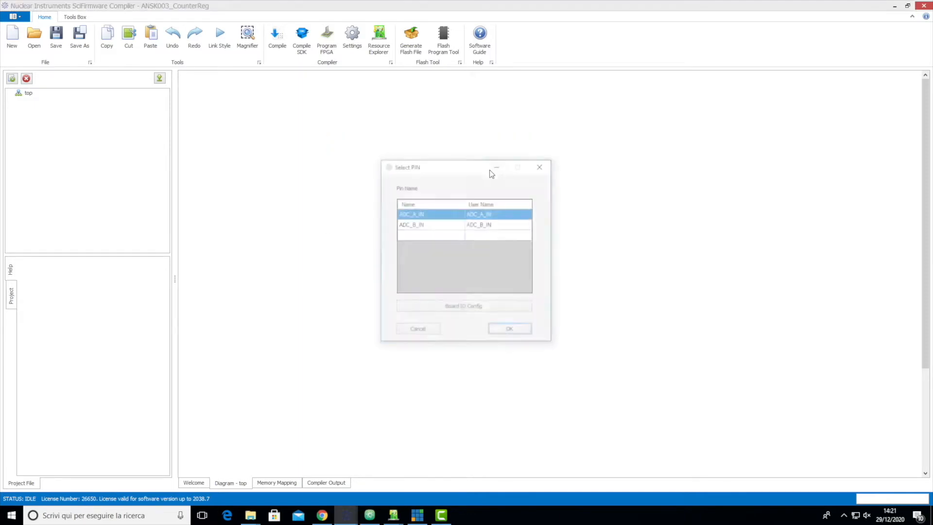
{"action": "left_click", "coordinate": [510, 332]}
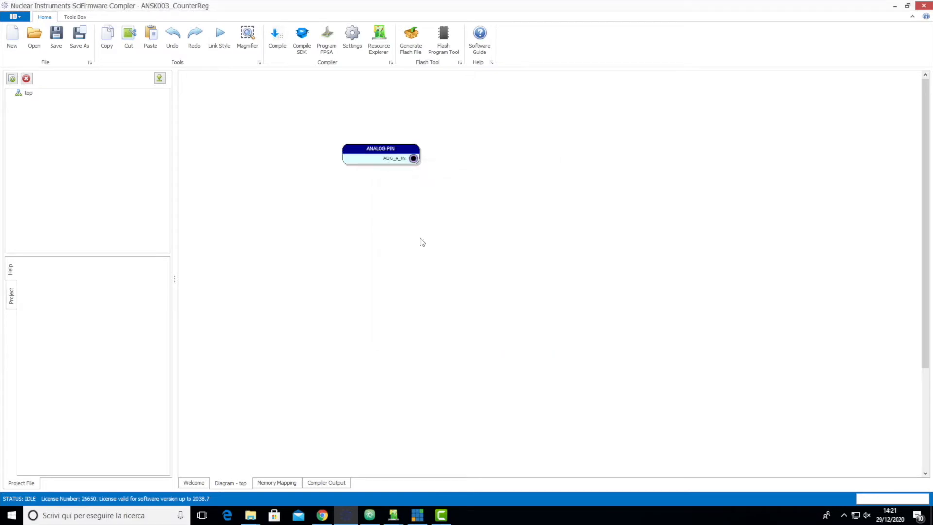
{"action": "left_click_drag", "start_coordinate": [381, 148], "coordinate": [330, 146]}
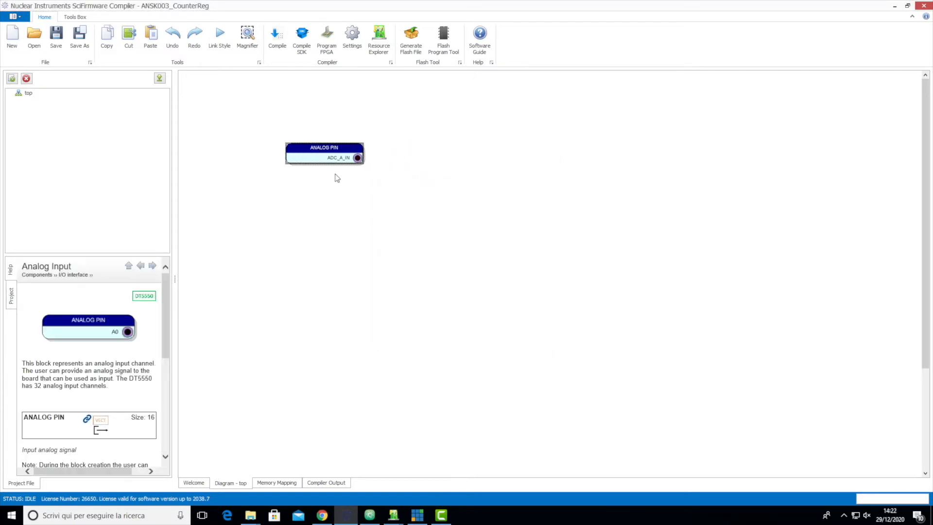
Add a Greater comparator block with its default properties below and to the right of the analog pin
{"action": "right_click", "coordinate": [369, 196]}
{"action": "mouse_move", "coordinate": [404, 203]}
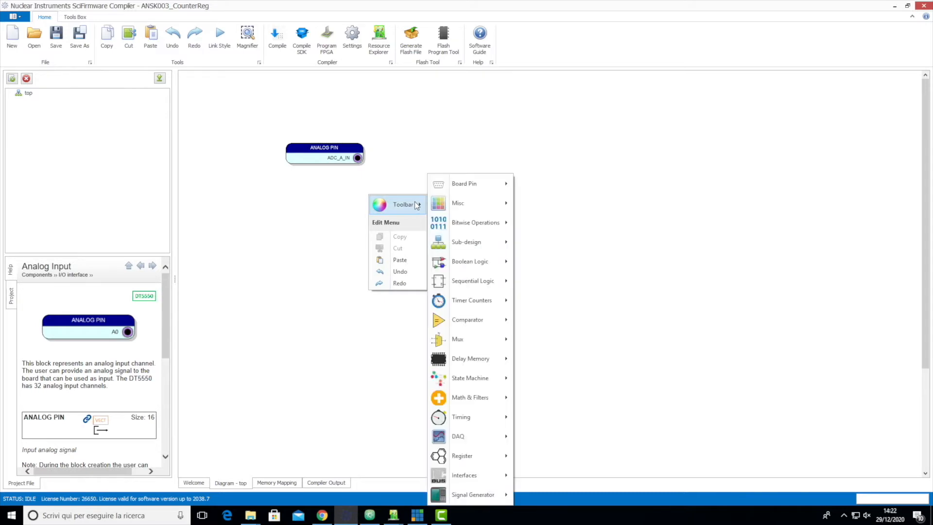
{"action": "mouse_move", "coordinate": [477, 302]}
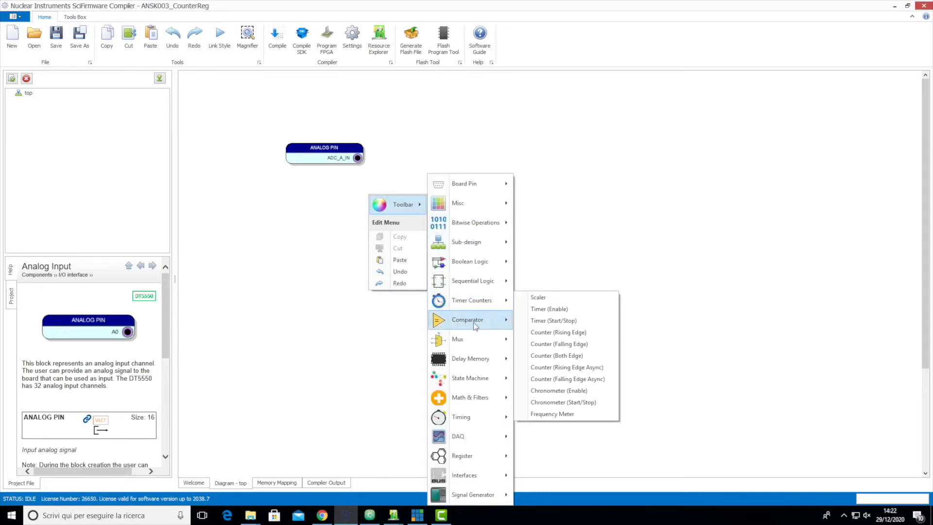
{"action": "mouse_move", "coordinate": [473, 322]}
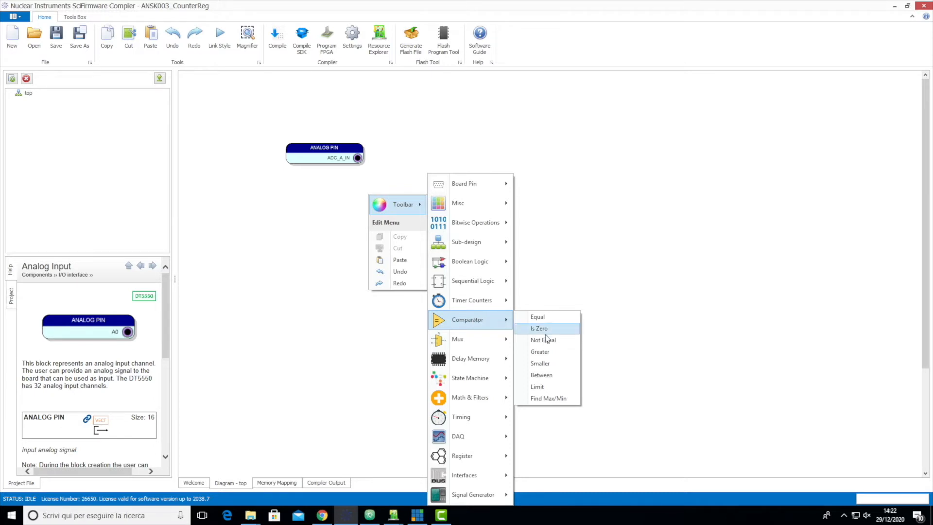
{"action": "left_click", "coordinate": [555, 352]}
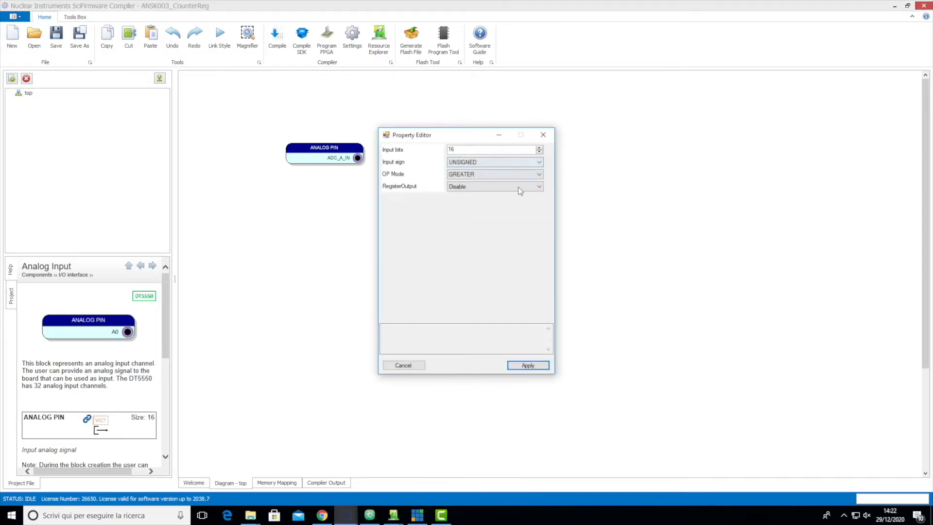
{"action": "left_click", "coordinate": [527, 364]}
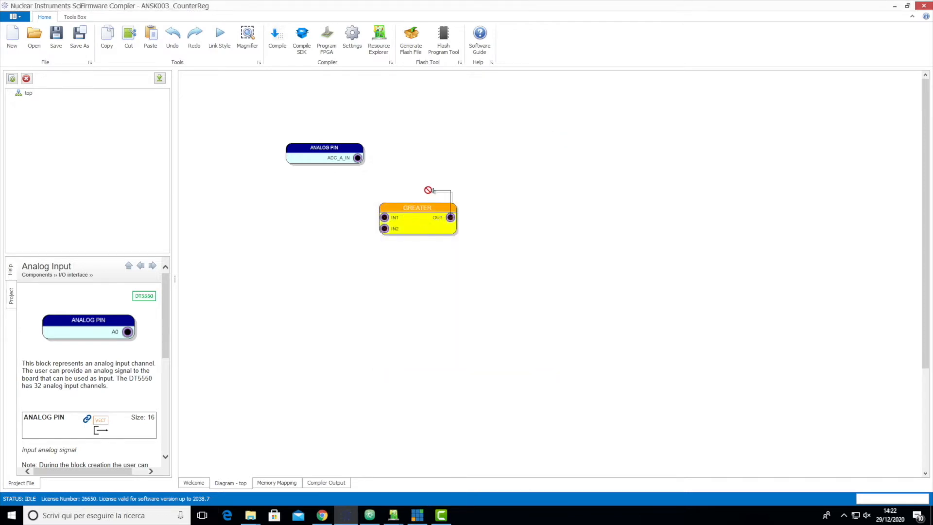
{"action": "left_click", "coordinate": [424, 212]}
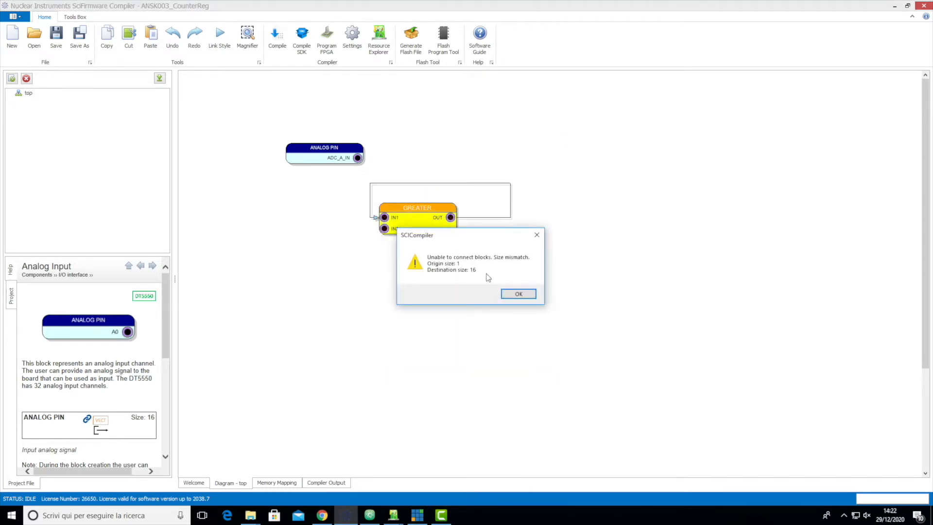
{"action": "left_click", "coordinate": [516, 293]}
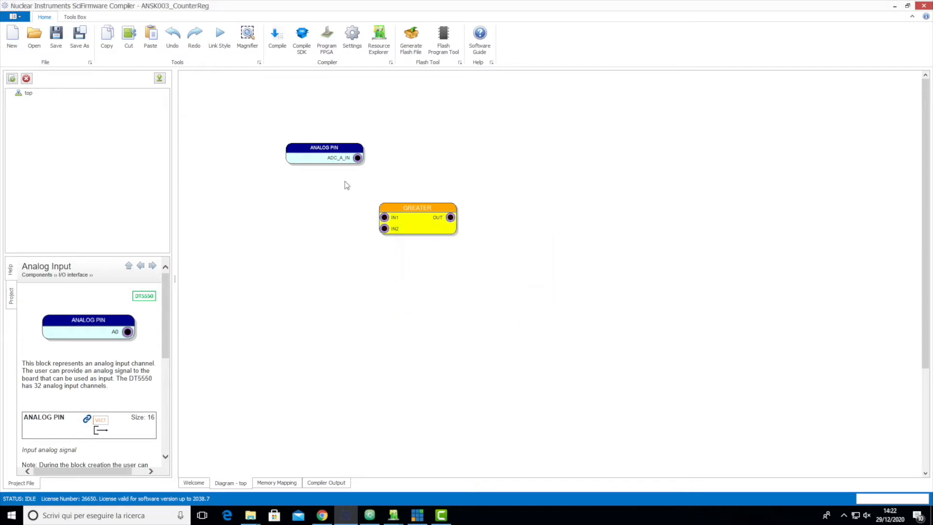
Connect the analog pin's ADC_A_IN output to the comparator's IN1 and shift the comparator slightly to the right
{"action": "left_click_drag", "start_coordinate": [358, 158], "coordinate": [459, 205]}
{"action": "left_click", "coordinate": [435, 208]}
{"action": "left_click", "coordinate": [341, 253]}
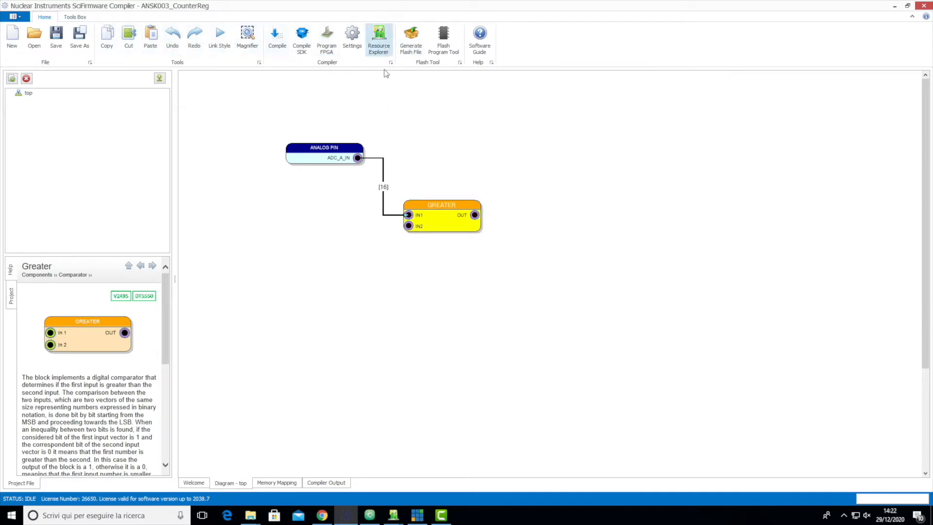
Start adding a Register (Read) block in Bit Vector mode with a size of 16
{"action": "right_click", "coordinate": [405, 281]}
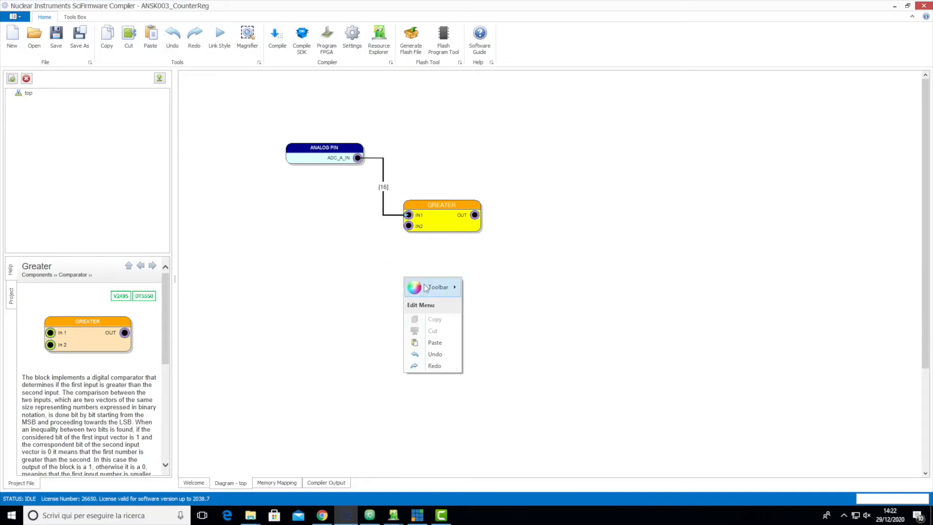
{"action": "mouse_move", "coordinate": [430, 290]}
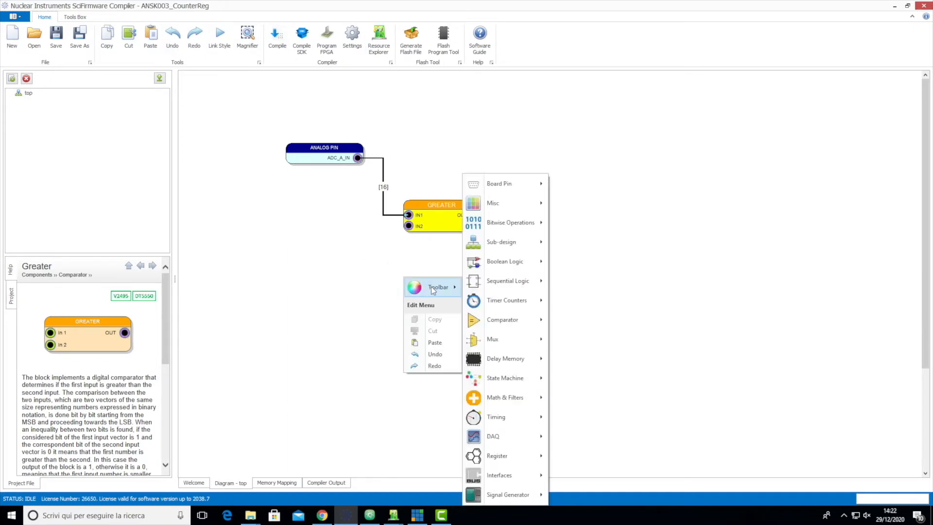
{"action": "mouse_move", "coordinate": [524, 457]}
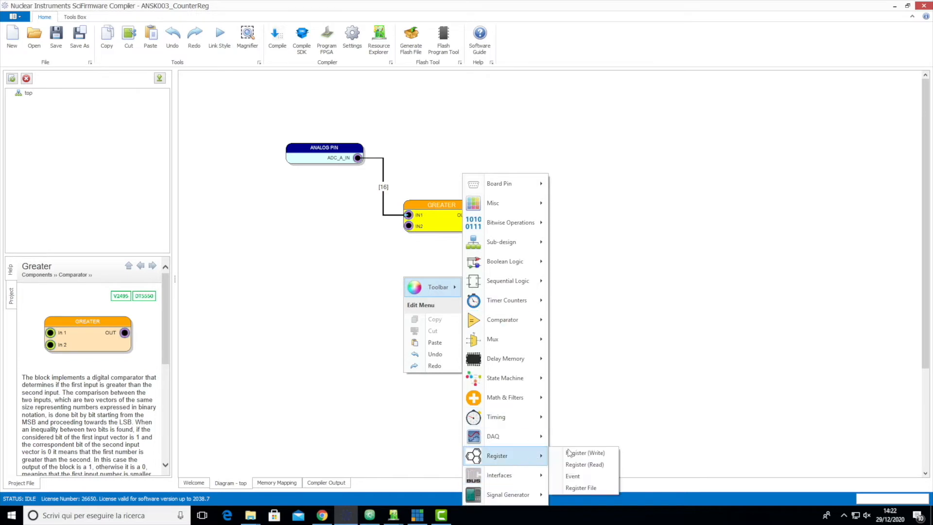
{"action": "left_click", "coordinate": [610, 464]}
{"action": "left_click", "coordinate": [501, 161]}
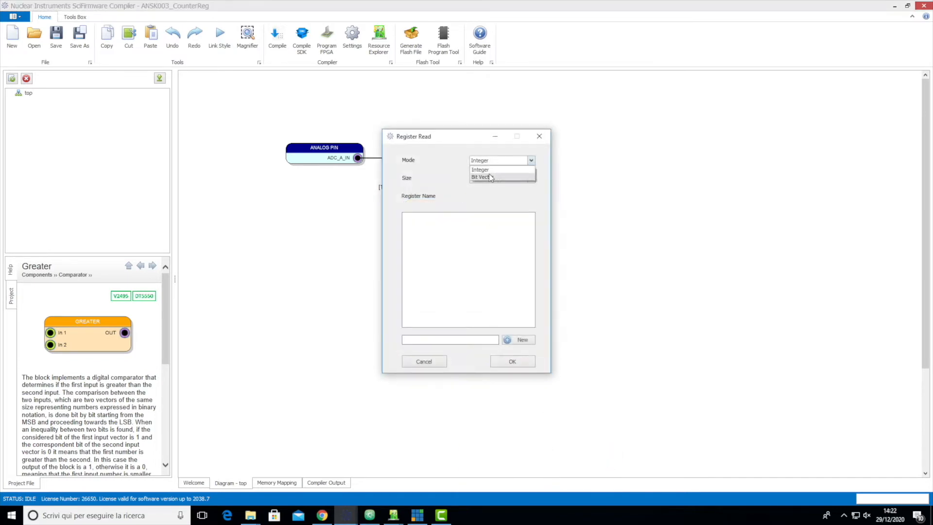
{"action": "left_click", "coordinate": [488, 174]}
{"action": "left_click", "coordinate": [491, 179]}
{"action": "scroll", "coordinate": [486, 214], "scroll_direction": "down", "scroll_amount": 5}
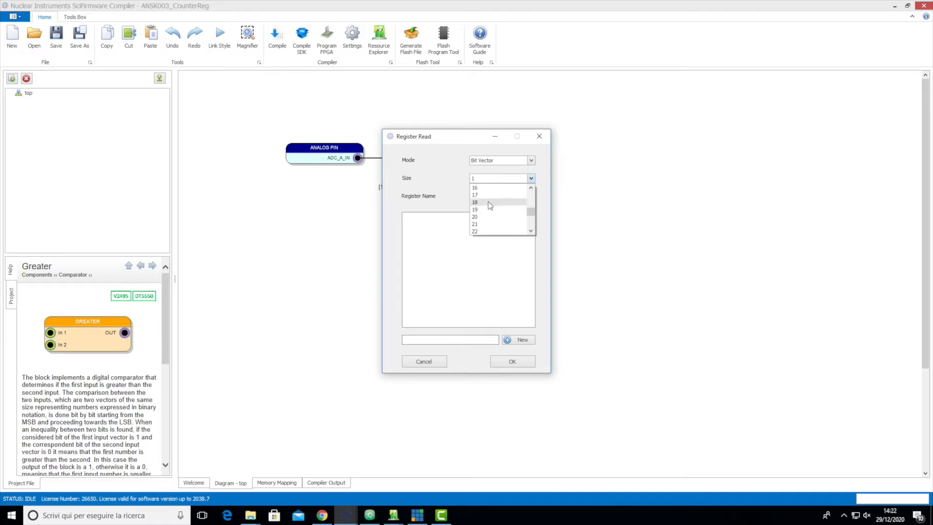
{"action": "left_click", "coordinate": [482, 187]}
Create a register named thrs and assign it to the Register (Read) block
{"action": "left_click", "coordinate": [423, 339]}
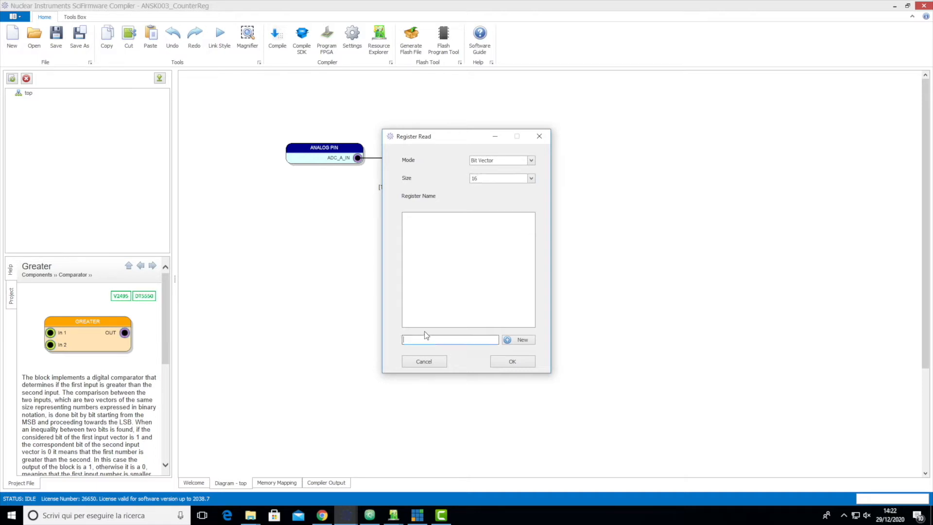
{"action": "type", "text": "thrs"}
{"action": "left_click", "coordinate": [521, 340]}
{"action": "left_click", "coordinate": [417, 216]}
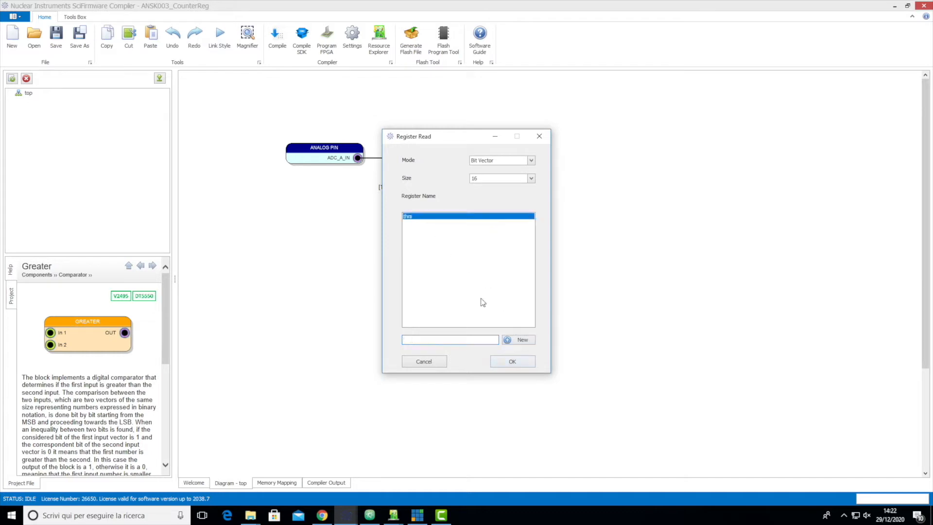
{"action": "left_click", "coordinate": [512, 362]}
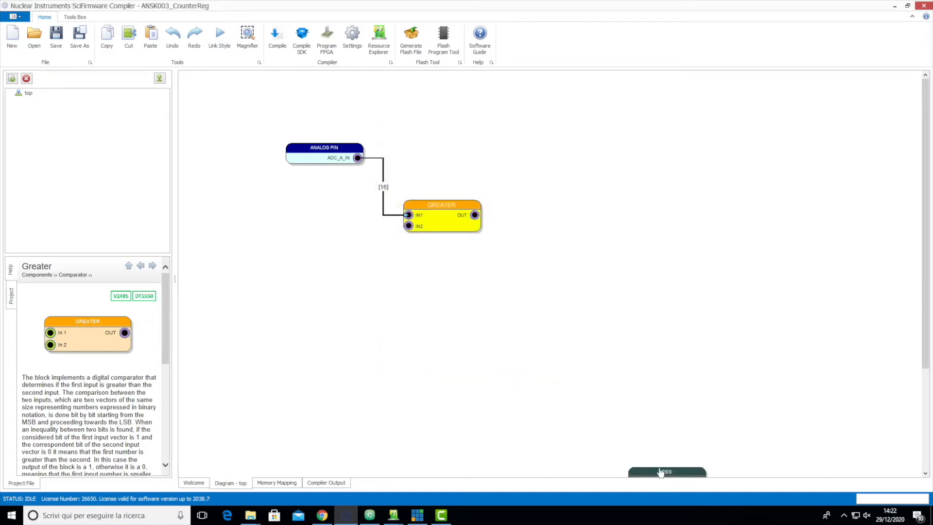
Place the register block below the analog pin and connect its thrs output to the comparator's IN2
{"action": "left_click", "coordinate": [308, 236]}
{"action": "left_click_drag", "start_coordinate": [341, 248], "coordinate": [408, 226]}
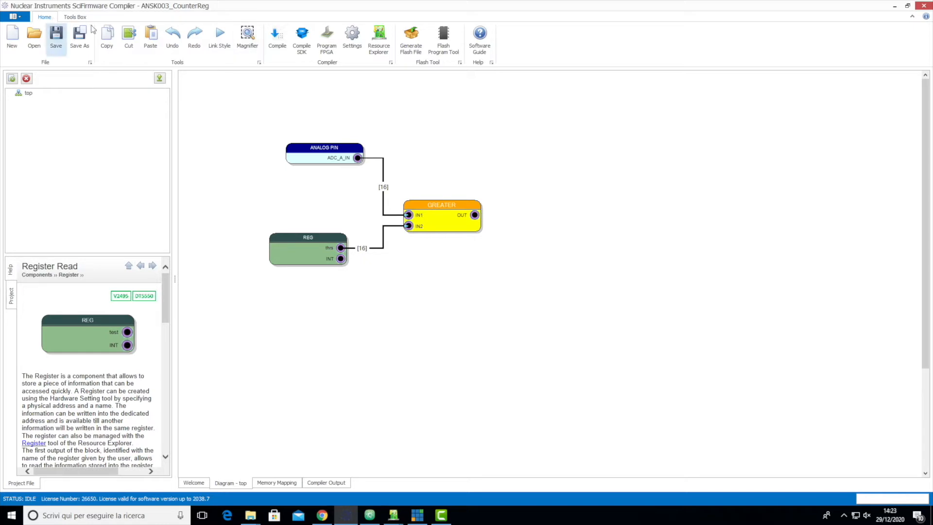
Add a LEMO board pin block to the lower right of the comparator and connect the comparator's OUT to its IN A
{"action": "right_click", "coordinate": [478, 152]}
{"action": "mouse_move", "coordinate": [511, 161]}
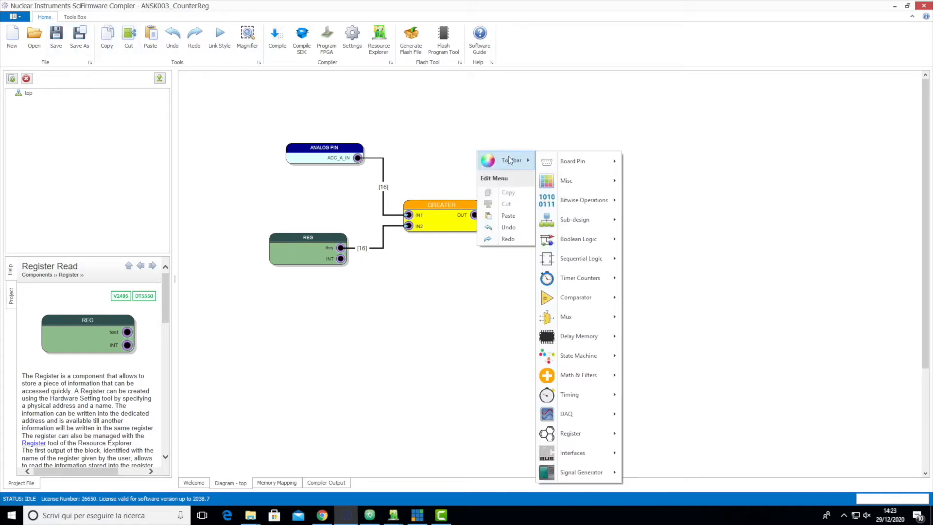
{"action": "mouse_move", "coordinate": [570, 165]}
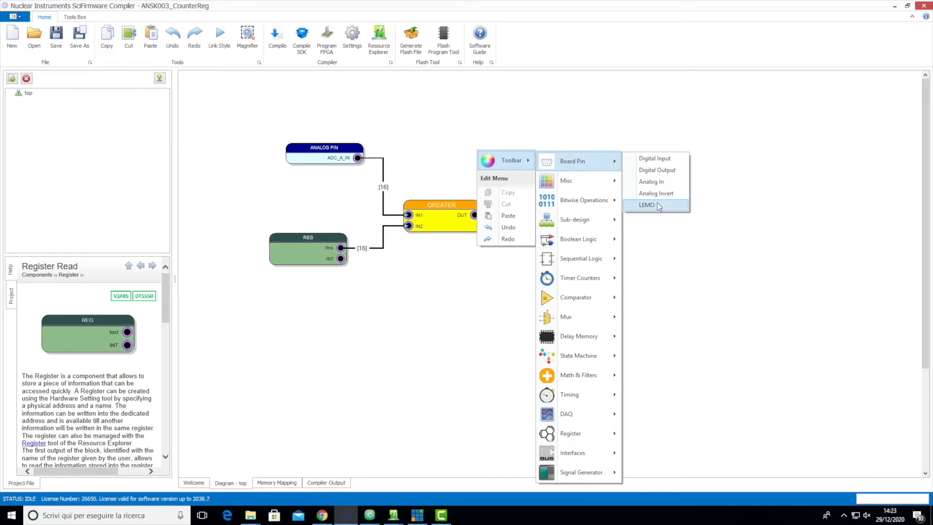
{"action": "left_click", "coordinate": [634, 205]}
{"action": "left_click", "coordinate": [510, 329]}
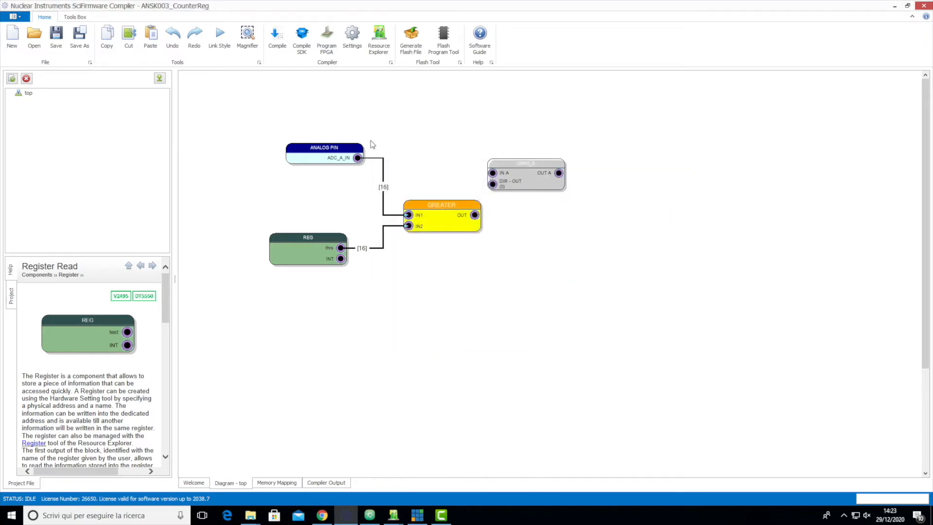
{"action": "left_click_drag", "start_coordinate": [542, 163], "coordinate": [600, 250]}
{"action": "left_click_drag", "start_coordinate": [475, 214], "coordinate": [550, 260]}
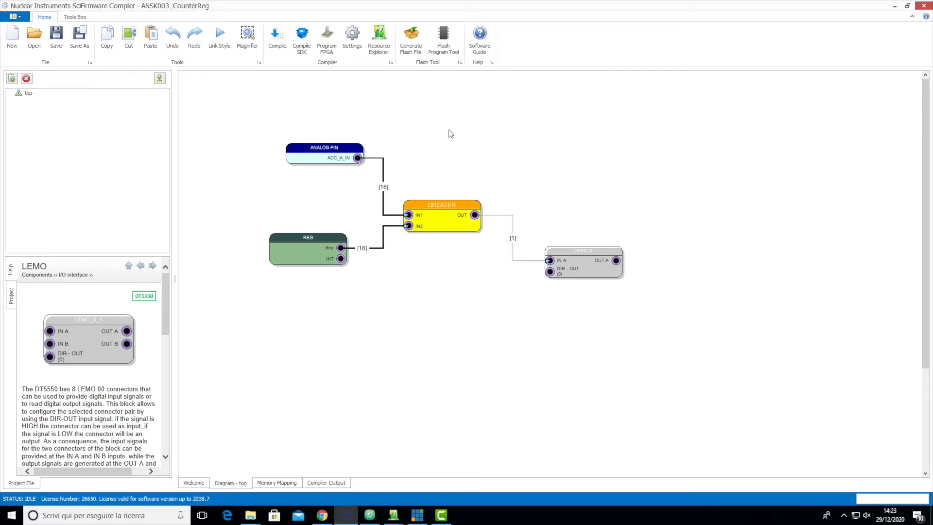
Add a Counter (Rising Edge) block to the upper right of the comparator and connect the comparator's OUT to its In
{"action": "left_click", "coordinate": [76, 17]}
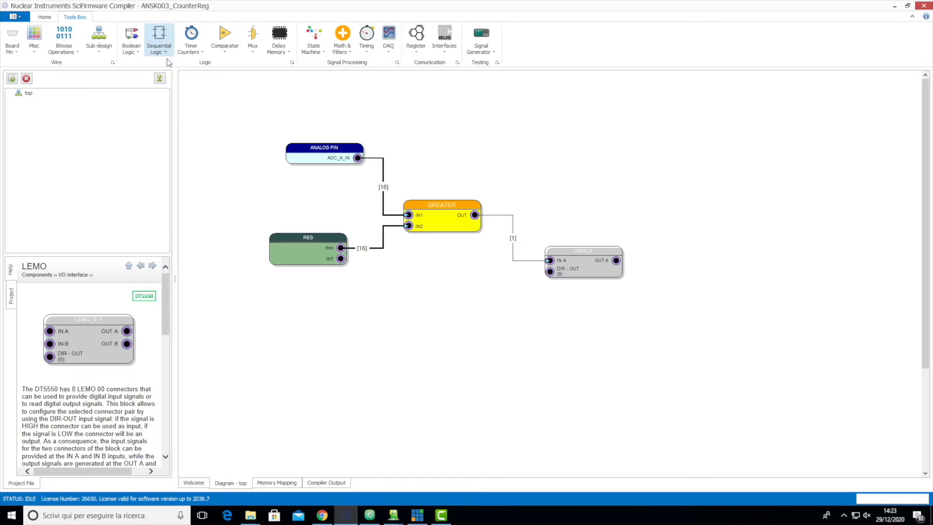
{"action": "left_click", "coordinate": [190, 51]}
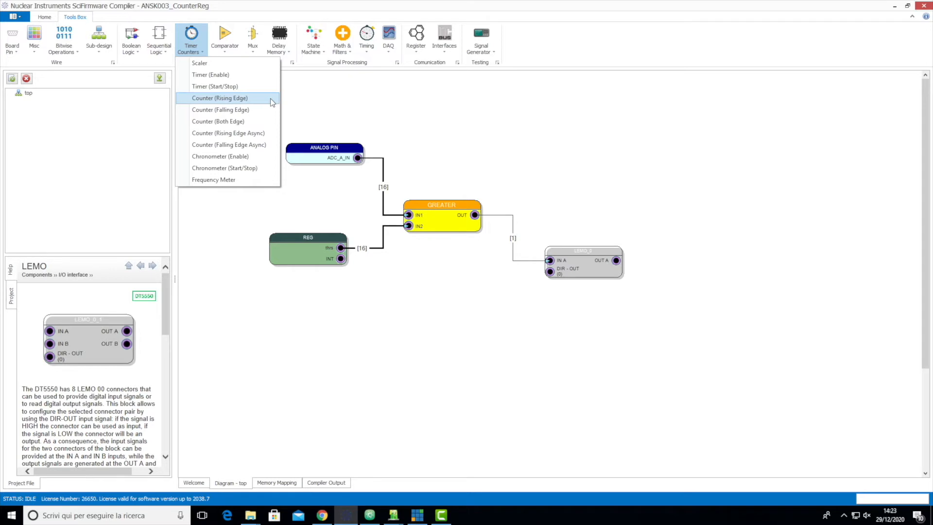
{"action": "left_click", "coordinate": [220, 98]}
{"action": "left_click", "coordinate": [216, 84]}
{"action": "left_click_drag", "start_coordinate": [219, 84], "coordinate": [642, 143]}
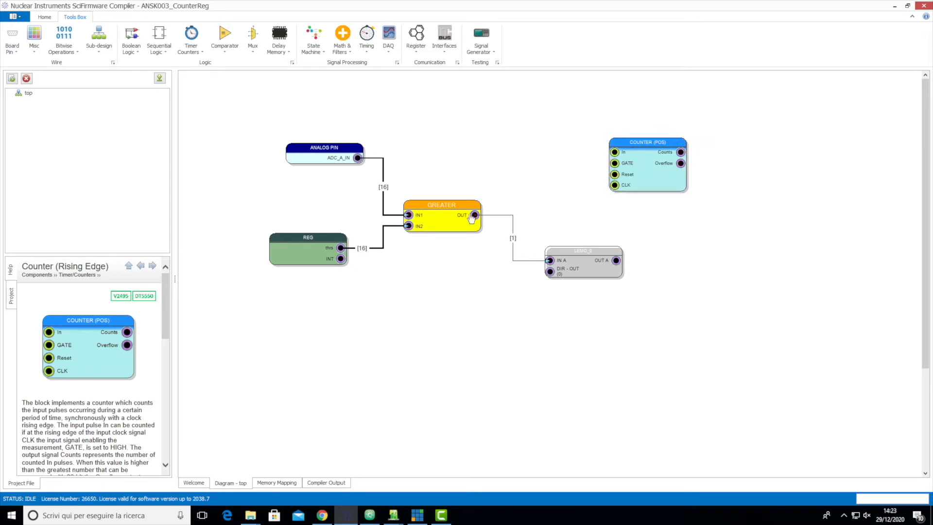
{"action": "mouse_move", "coordinate": [476, 217]}
{"action": "left_mouse_down"}
{"action": "mouse_move", "coordinate": [579, 183]}
{"action": "mouse_move", "coordinate": [615, 152]}
{"action": "left_mouse_up"}
{"action": "left_click", "coordinate": [633, 233]}
Add a Register (Write) block configured in Bit Vector mode with a size of 32
{"action": "right_click", "coordinate": [656, 232]}
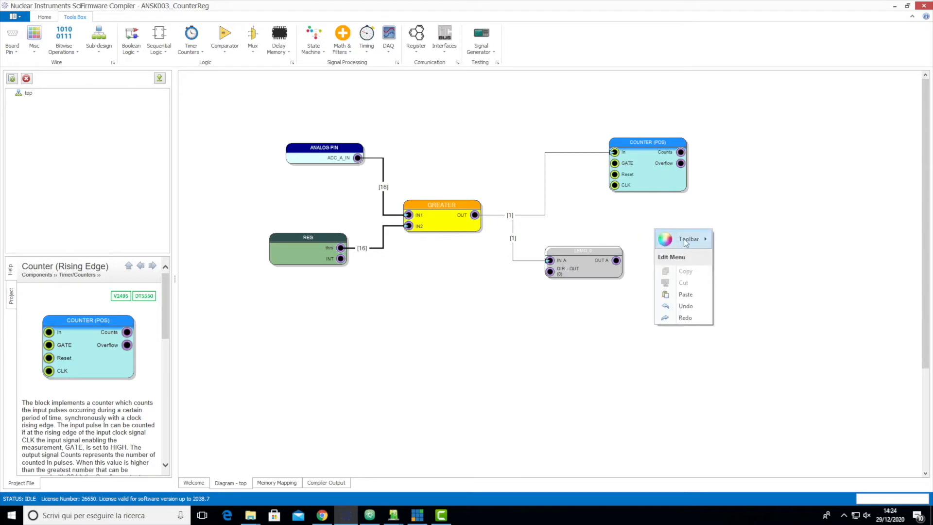
{"action": "mouse_move", "coordinate": [687, 239]}
{"action": "mouse_move", "coordinate": [768, 454]}
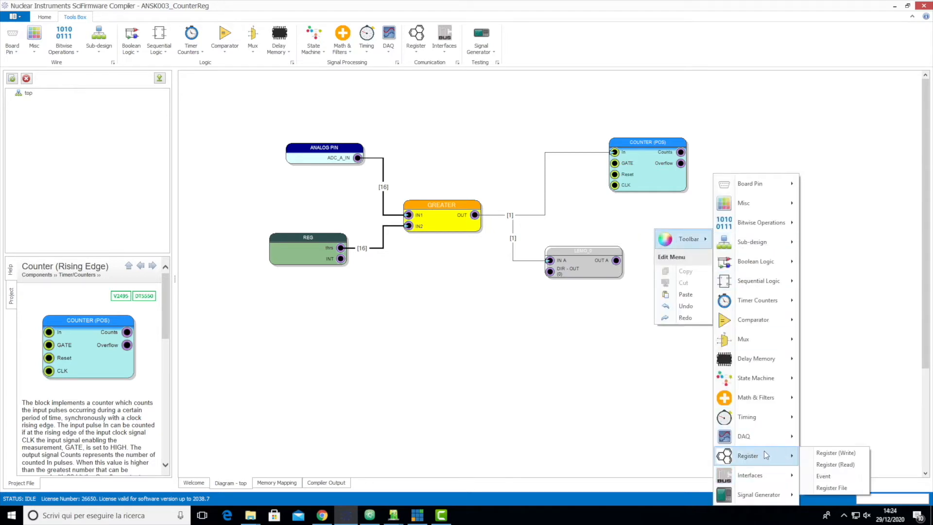
{"action": "left_click", "coordinate": [840, 457]}
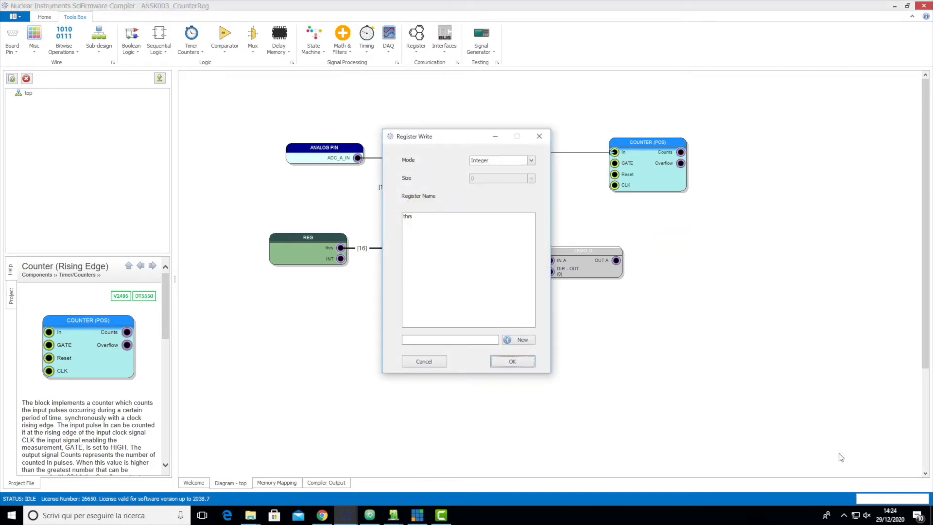
{"action": "left_click", "coordinate": [511, 164]}
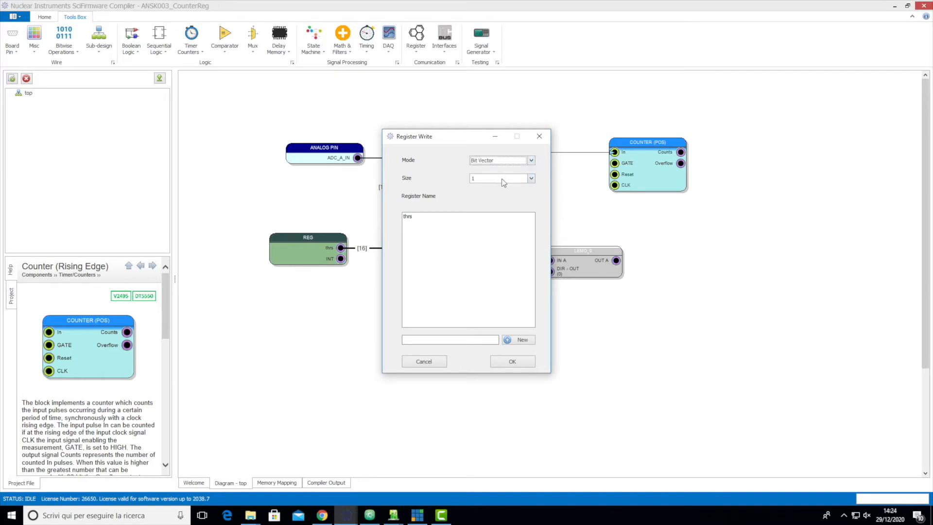
{"action": "left_click", "coordinate": [503, 181]}
{"action": "left_click_drag", "start_coordinate": [534, 197], "coordinate": [535, 221]}
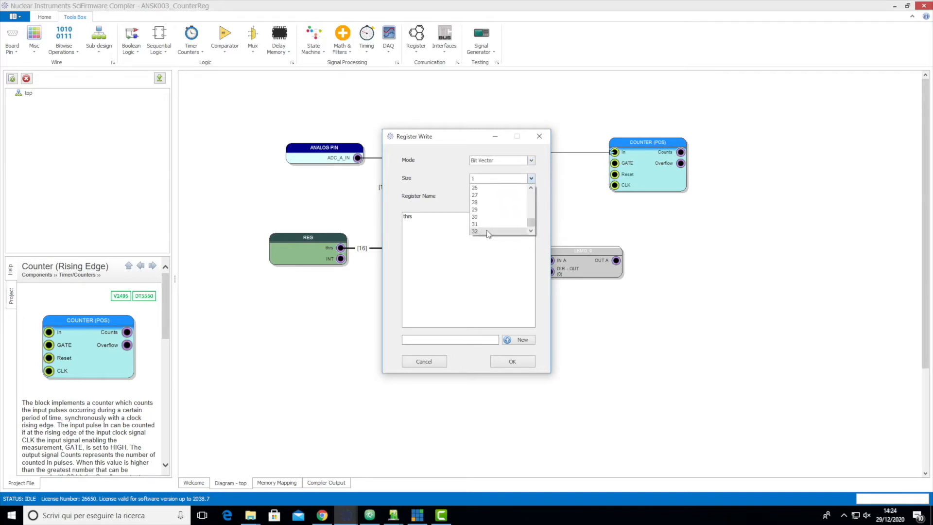
{"action": "left_click", "coordinate": [486, 231]}
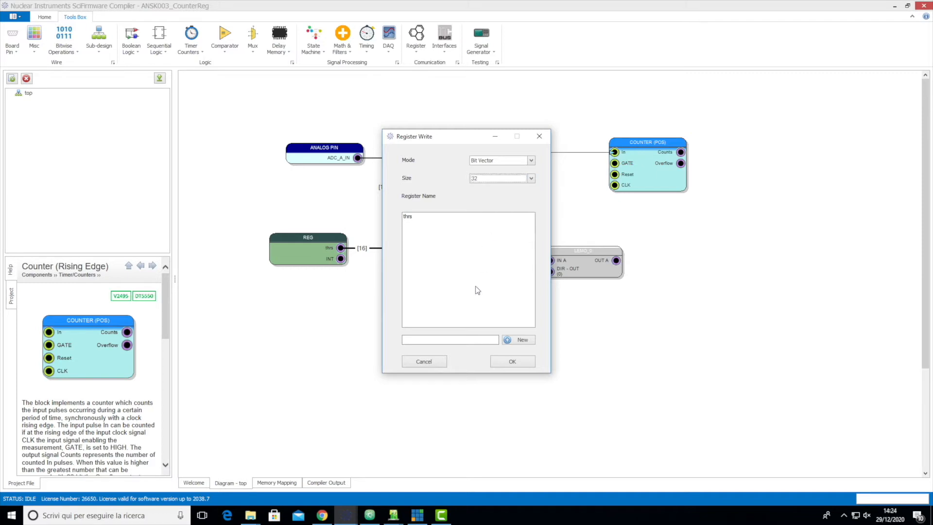
Create a register named counts and assign it to the Register (Write) block
{"action": "left_click", "coordinate": [438, 340]}
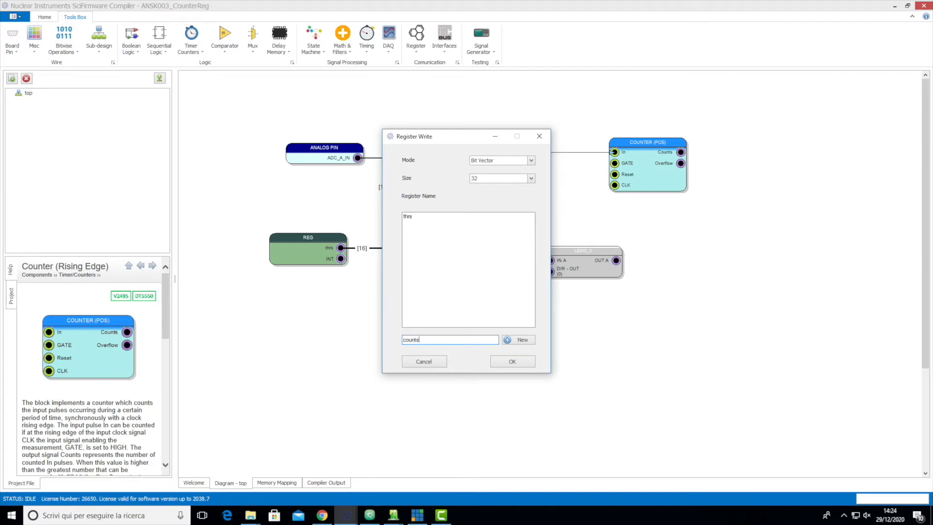
{"action": "left_click", "coordinate": [522, 340]}
{"action": "left_click", "coordinate": [412, 224]}
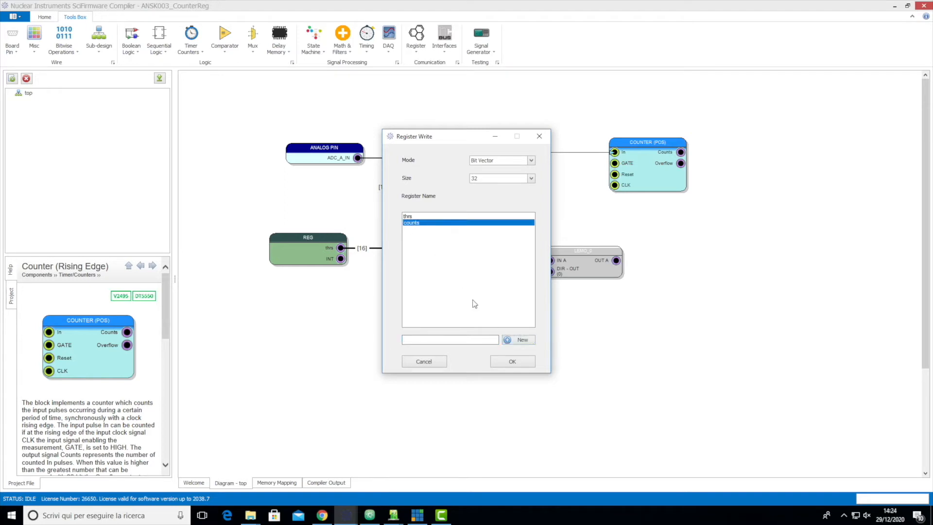
{"action": "left_click", "coordinate": [515, 362]}
Place the counts register block beside the counter and connect the counter's Counts output to its counts input
{"action": "left_click_drag", "start_coordinate": [695, 239], "coordinate": [767, 176]}
{"action": "left_click", "coordinate": [695, 153]}
{"action": "left_click_drag", "start_coordinate": [687, 153], "coordinate": [741, 192]}
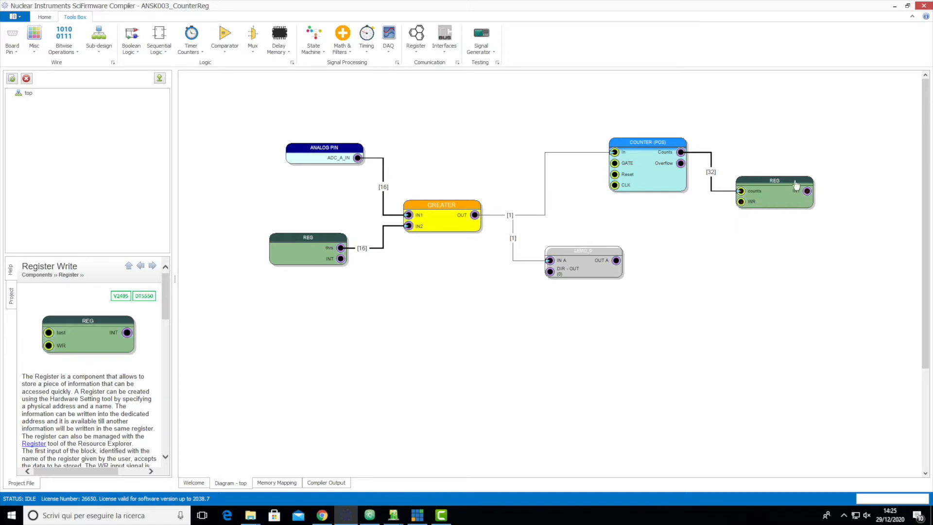
Move the counter closer to the comparator and align the counts register block level with the counter
{"action": "left_click_drag", "start_coordinate": [634, 153], "coordinate": [576, 154]}
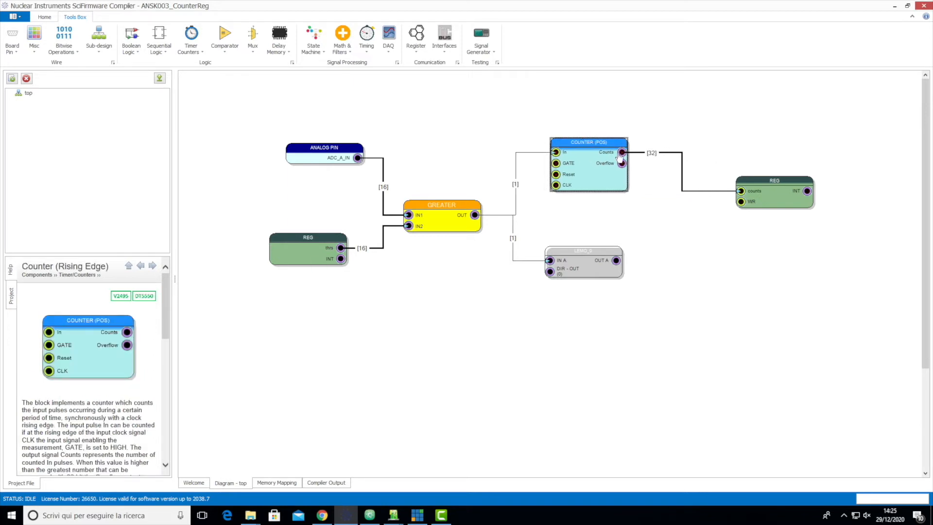
{"action": "left_click", "coordinate": [763, 195]}
{"action": "left_click_drag", "start_coordinate": [775, 181], "coordinate": [713, 142]}
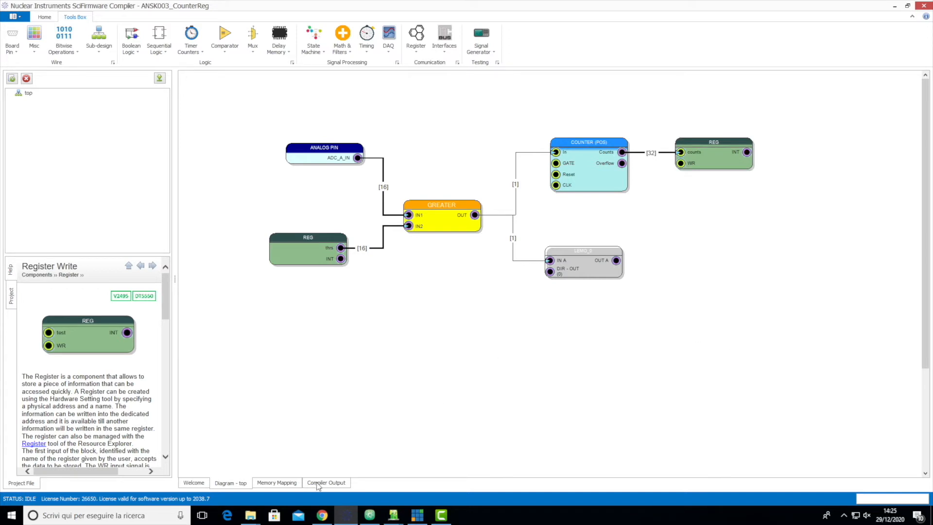
Auto-assign the register addresses in the memory mapping and compile the project, cleaning up the output results first
{"action": "left_click", "coordinate": [290, 485]}
{"action": "left_click", "coordinate": [245, 82]}
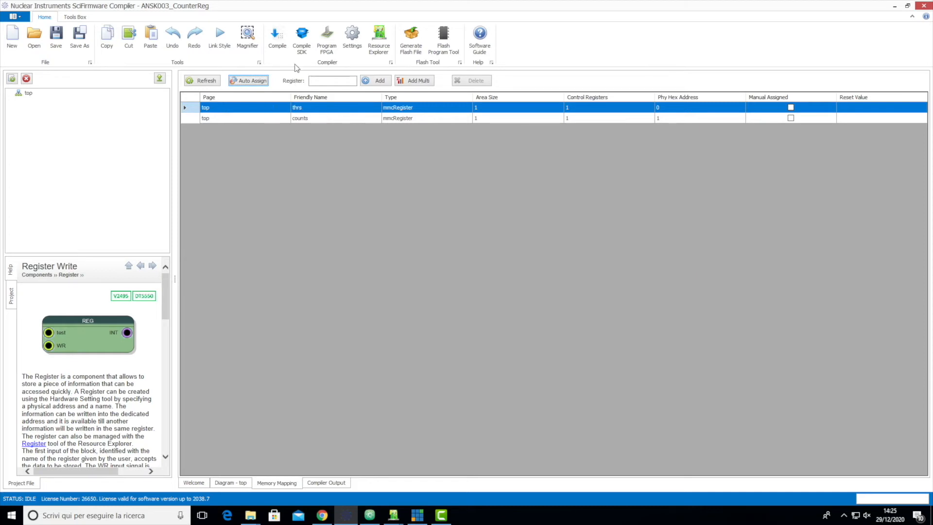
{"action": "left_click", "coordinate": [285, 44]}
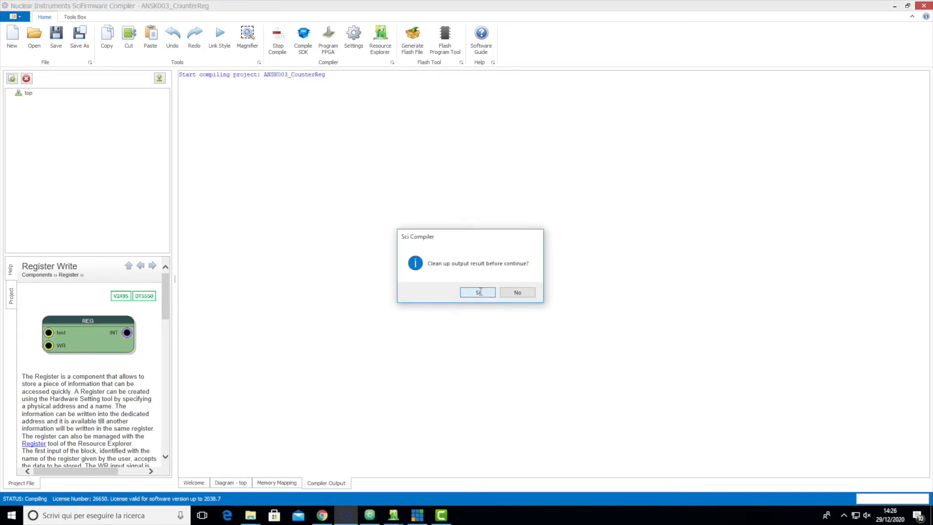
{"action": "left_click", "coordinate": [479, 292]}
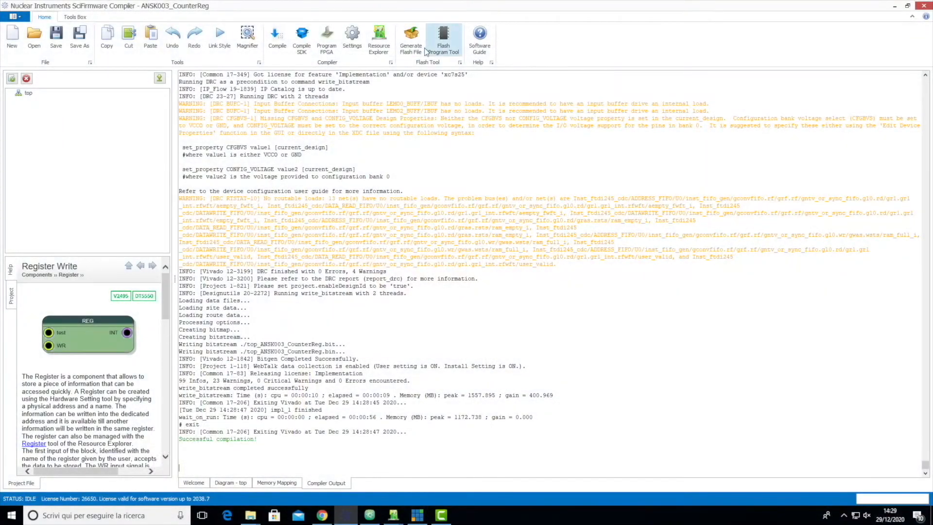
Generate the flash file and program ANSK003_CounterReg.NIU onto the SCIDK board with the Flash Program Tool
{"action": "left_click", "coordinate": [419, 50]}
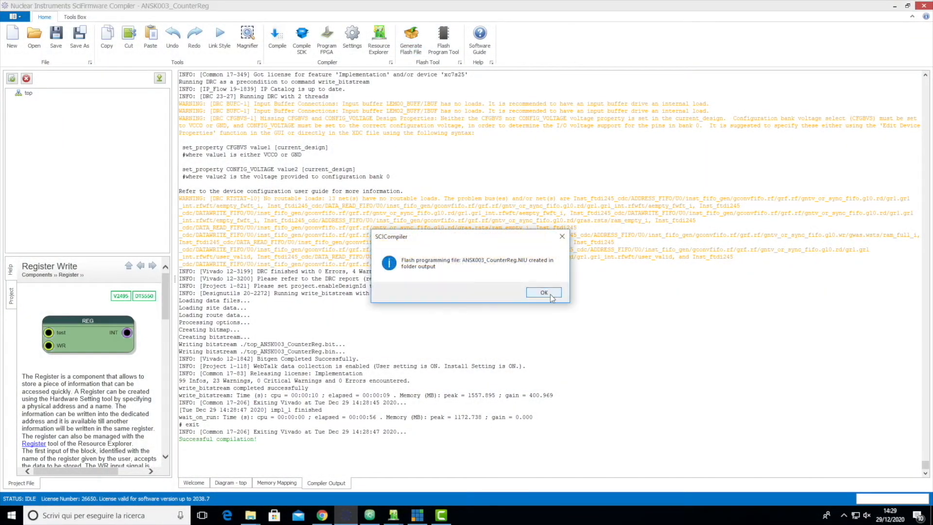
{"action": "left_click", "coordinate": [545, 293]}
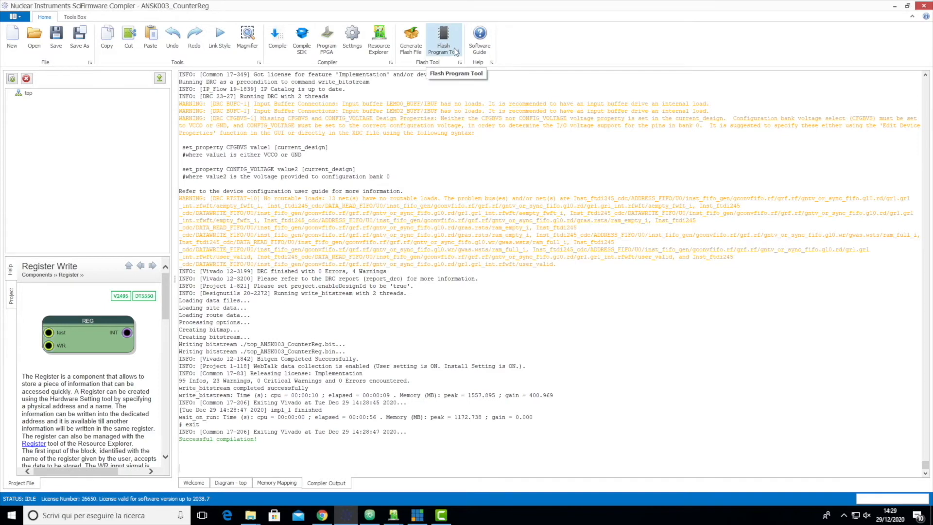
{"action": "left_click", "coordinate": [443, 41]}
{"action": "left_click", "coordinate": [524, 222]}
{"action": "left_click", "coordinate": [490, 244]}
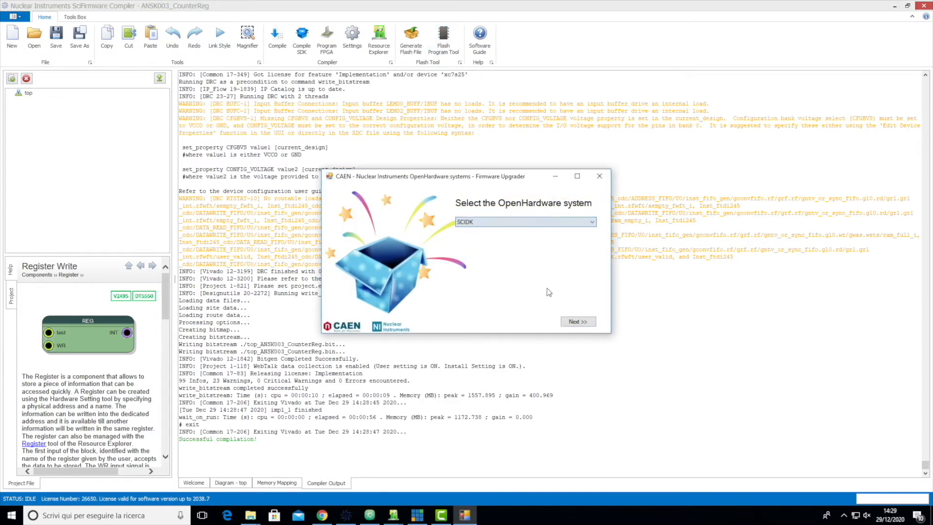
{"action": "left_click", "coordinate": [582, 322]}
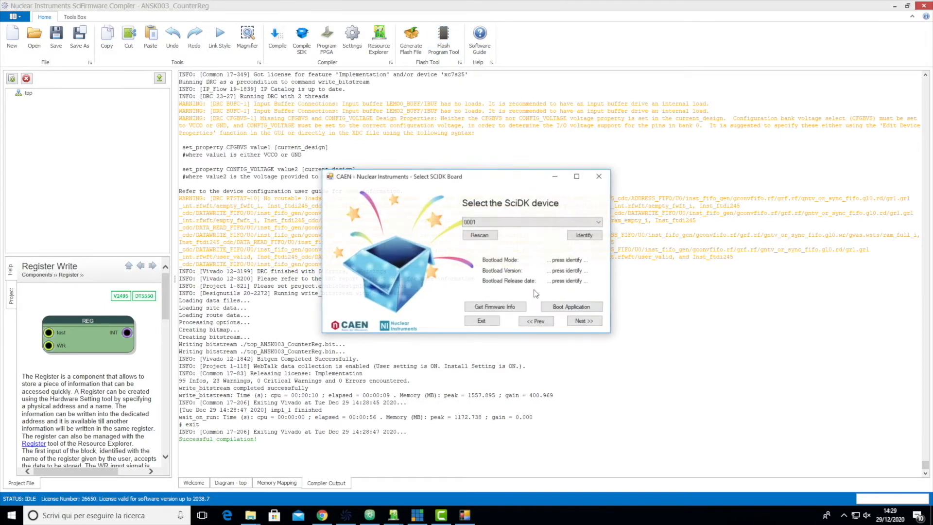
{"action": "left_click", "coordinate": [584, 324]}
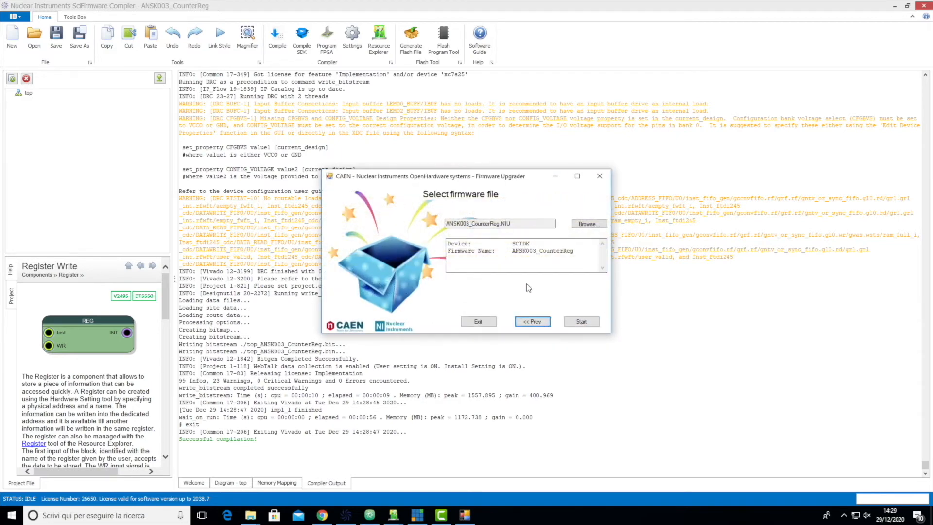
{"action": "left_click", "coordinate": [585, 324]}
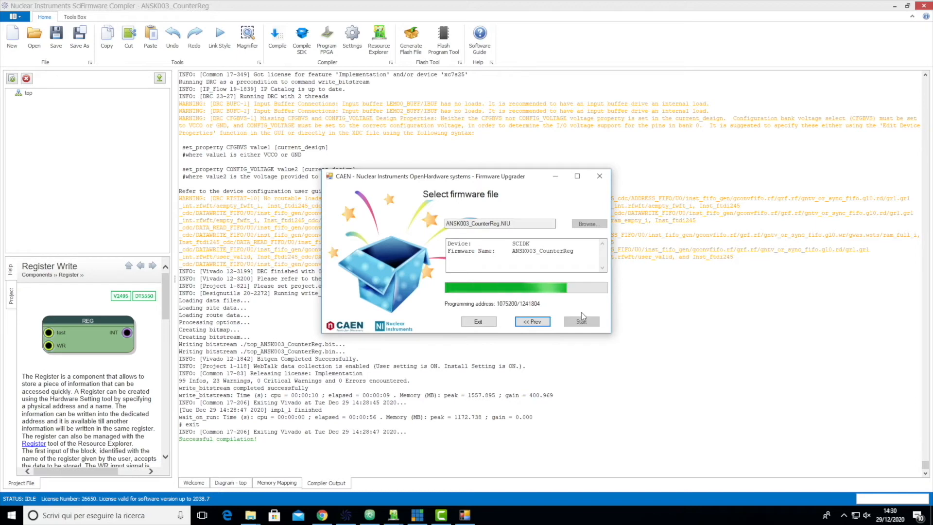
{"action": "left_click", "coordinate": [554, 293]}
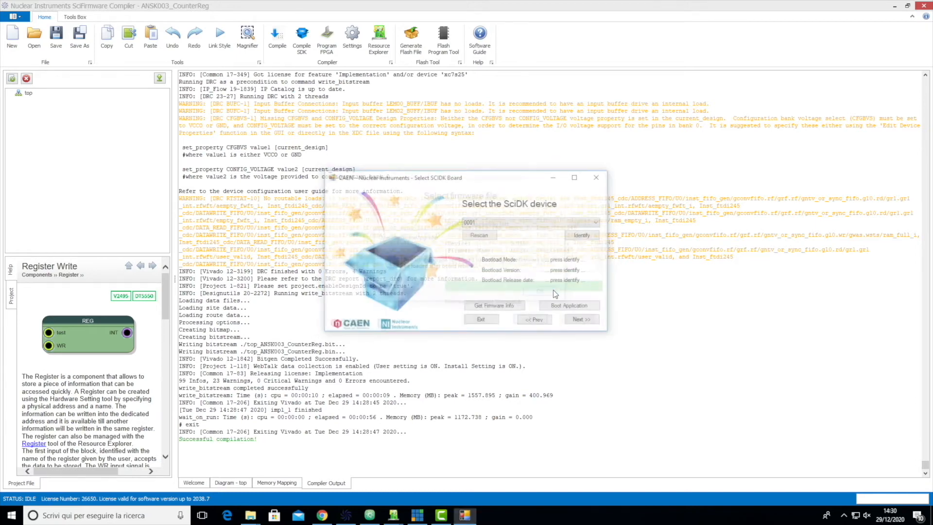
Boot the application on the SCIDK board and close the firmware upgrader
{"action": "left_click", "coordinate": [579, 309]}
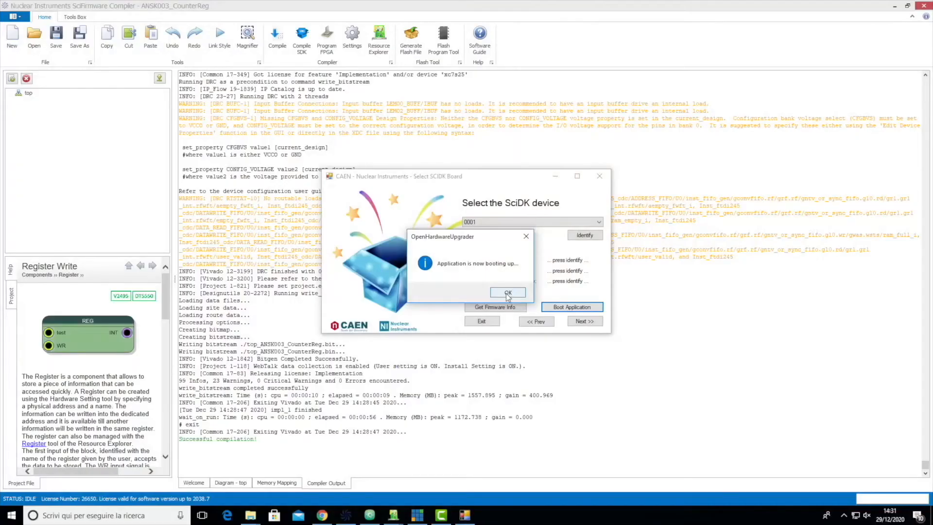
{"action": "left_click", "coordinate": [558, 295]}
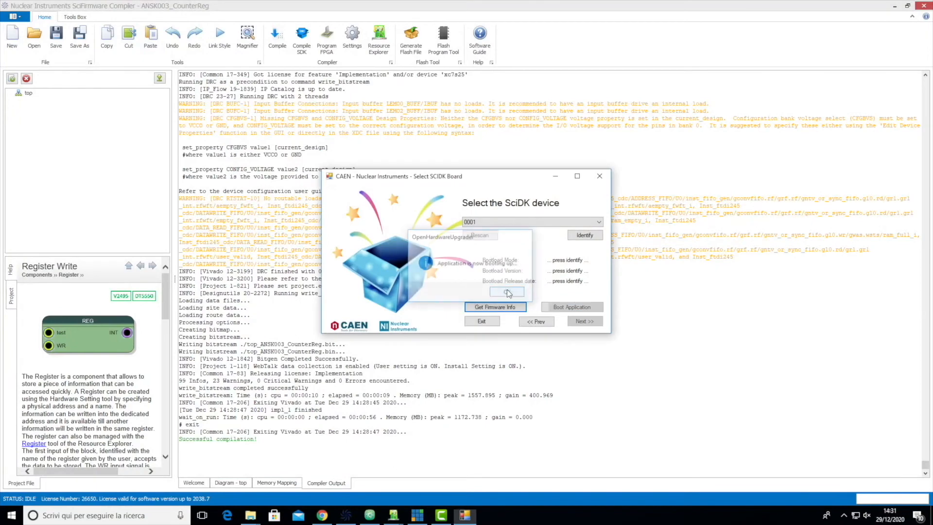
{"action": "left_click", "coordinate": [597, 176]}
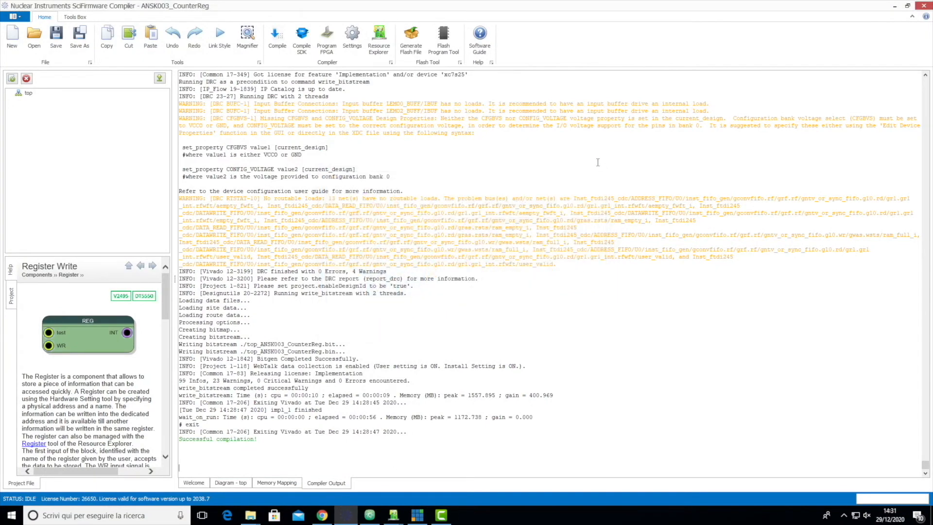
Open the Resource Explorer and connect to the SCIDK model over USB
{"action": "left_click", "coordinate": [373, 44]}
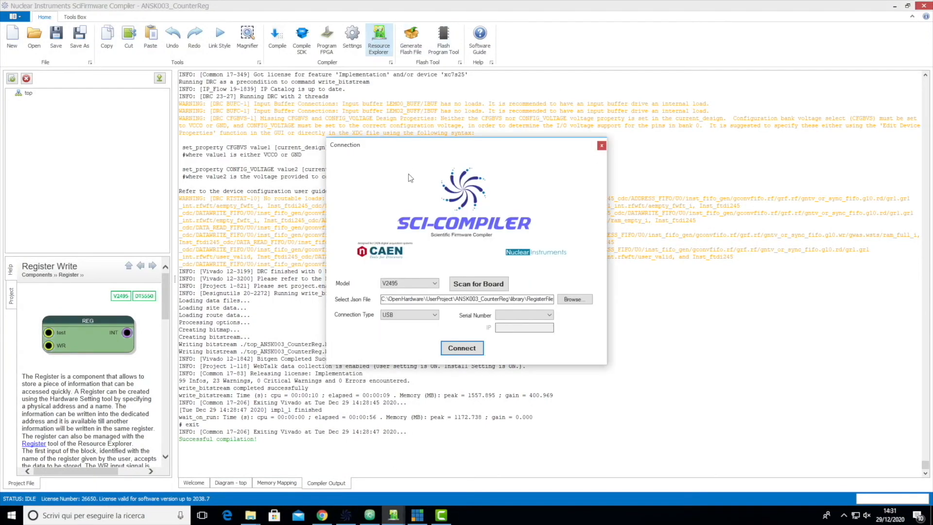
{"action": "left_click", "coordinate": [412, 285]}
{"action": "left_click", "coordinate": [410, 324]}
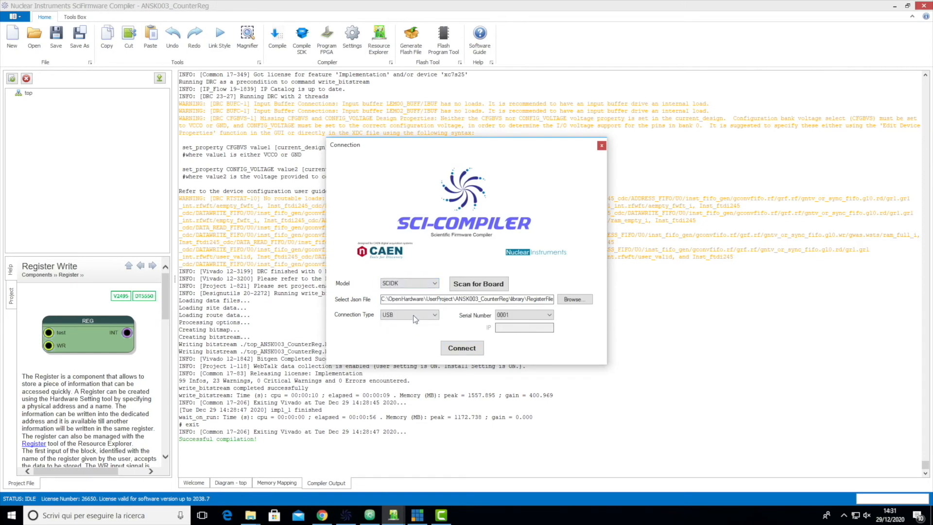
{"action": "left_click", "coordinate": [462, 348]}
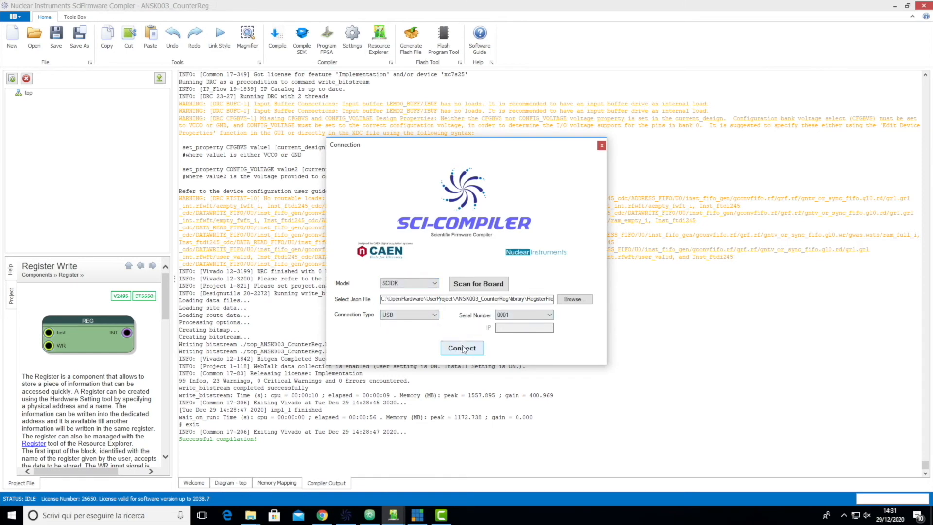
Open the thrs and counts registers in separate windows and place the counts window below thrs
{"action": "left_click", "coordinate": [60, 83]}
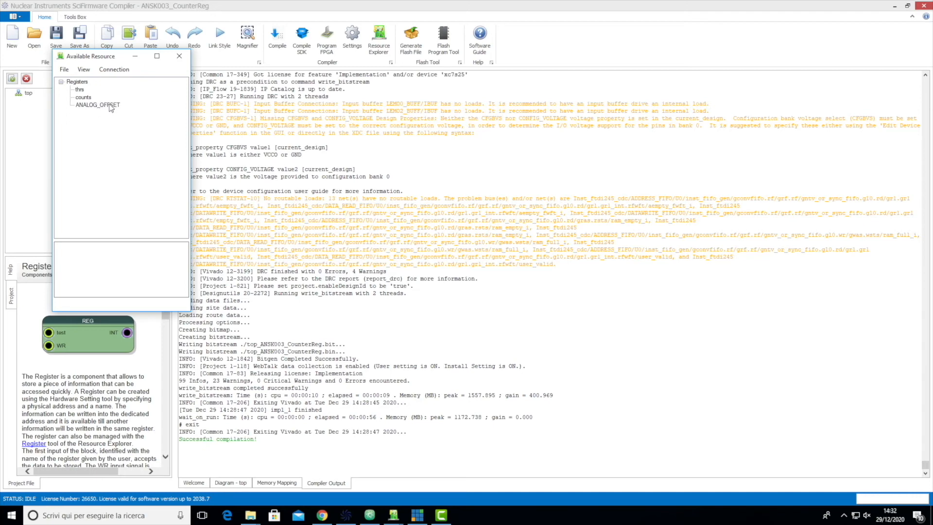
{"action": "right_click", "coordinate": [80, 90]}
{"action": "left_click", "coordinate": [102, 105]}
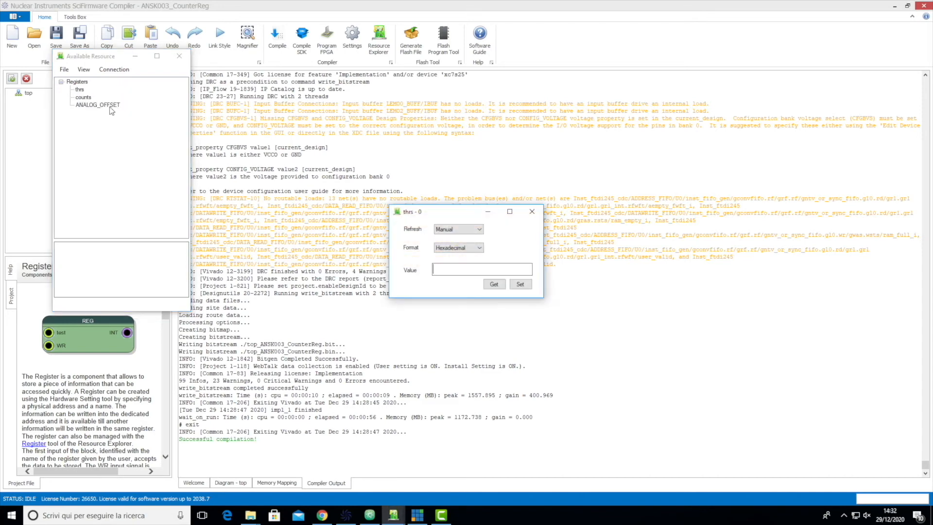
{"action": "right_click", "coordinate": [84, 97]}
{"action": "left_click", "coordinate": [116, 120]}
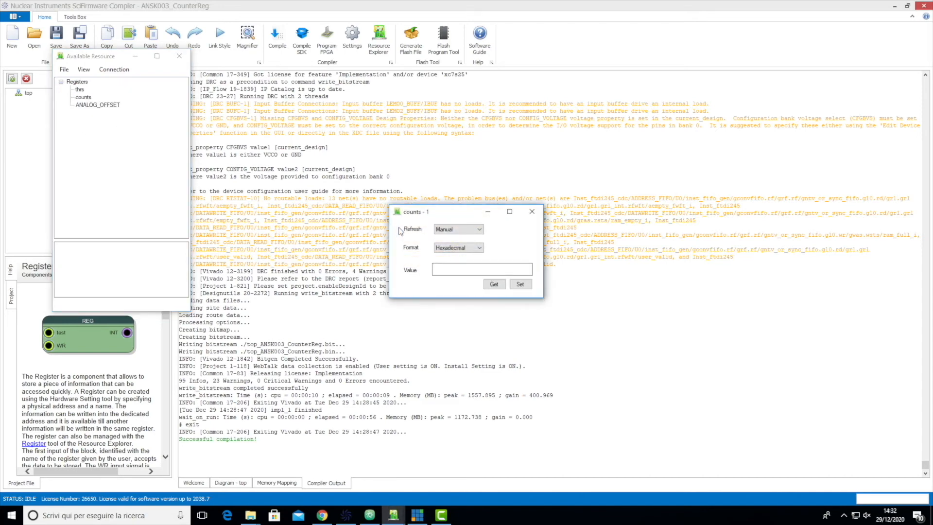
{"action": "left_click_drag", "start_coordinate": [422, 217], "coordinate": [422, 317]}
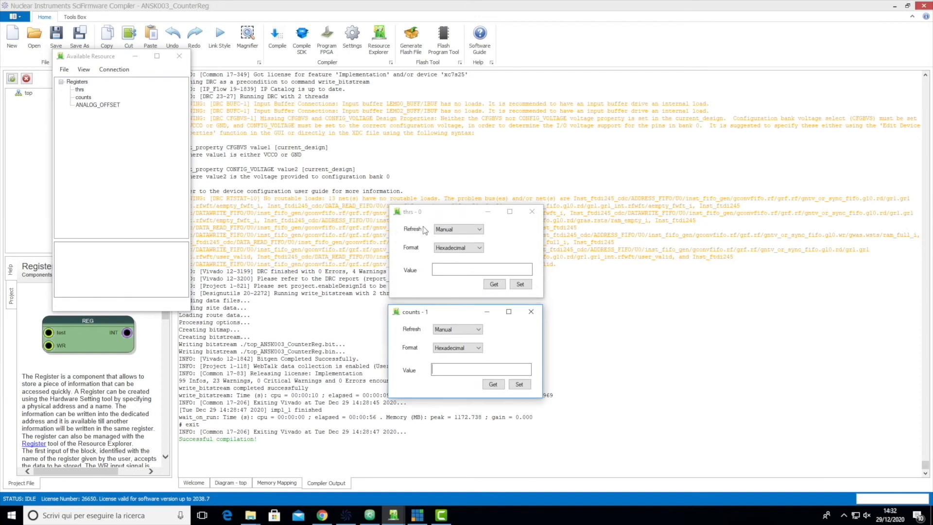
Read the value of the counts register from the board
{"action": "left_click", "coordinate": [424, 231]}
{"action": "left_click", "coordinate": [416, 315]}
{"action": "left_click", "coordinate": [493, 385]}
Set both registers' format to Unsigned and write the value 3000 to the thrs register
{"action": "left_click", "coordinate": [457, 269]}
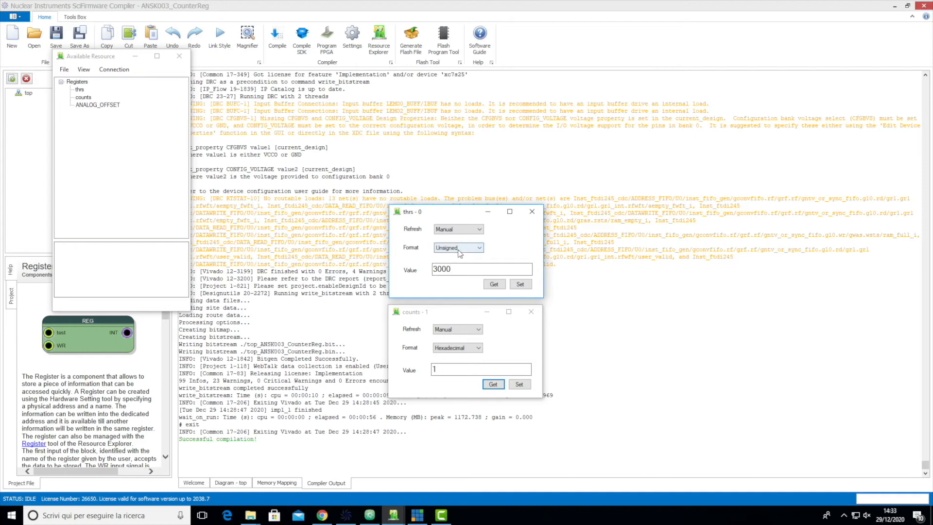
{"action": "left_click", "coordinate": [467, 348]}
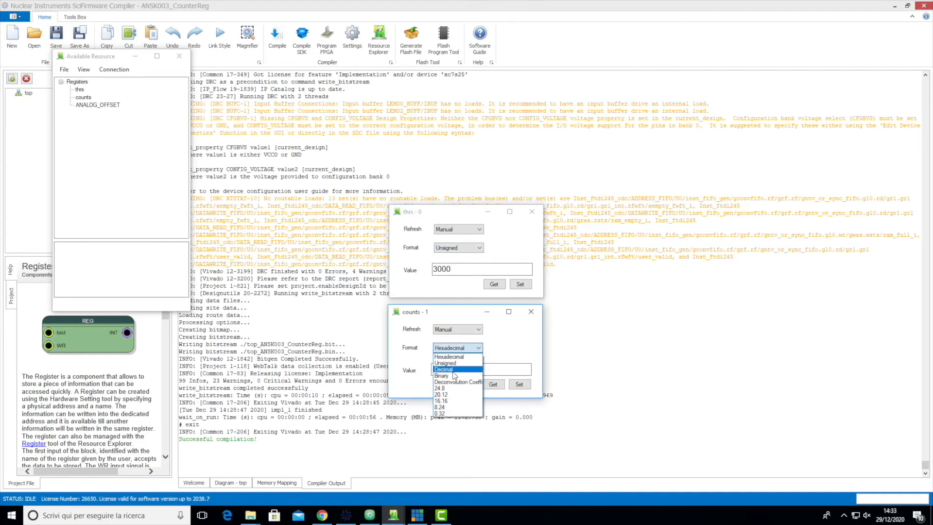
{"action": "left_click", "coordinate": [454, 359]}
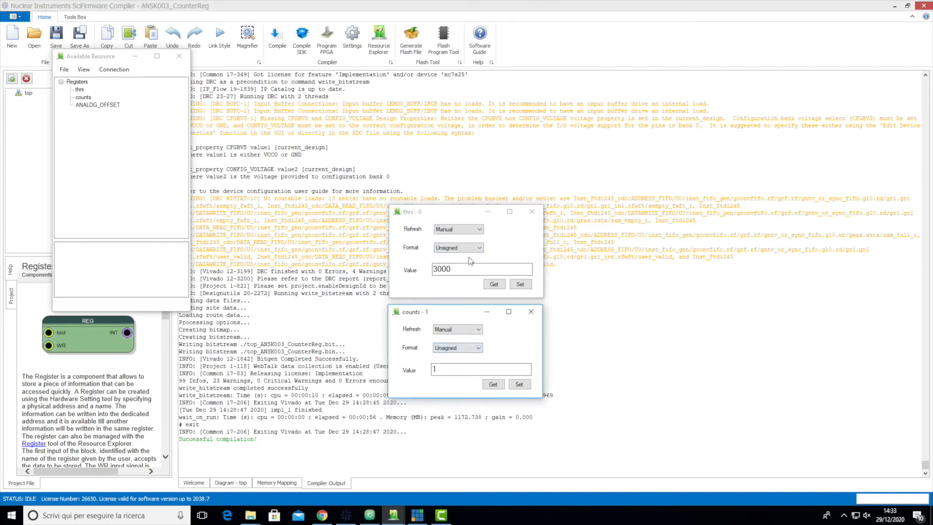
{"action": "left_click", "coordinate": [525, 285]}
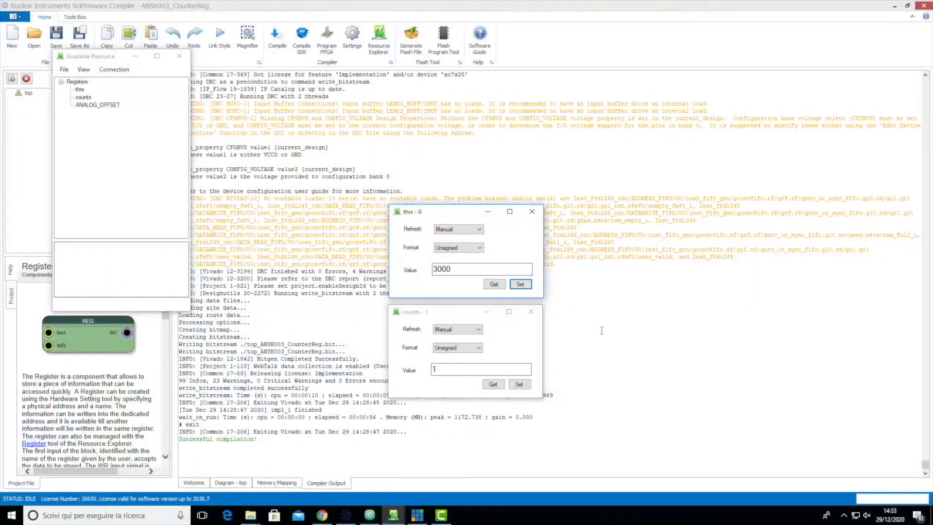
Read the counts register from the board several times in a row
{"action": "left_click", "coordinate": [493, 384]}
{"action": "left_click", "coordinate": [493, 385]}
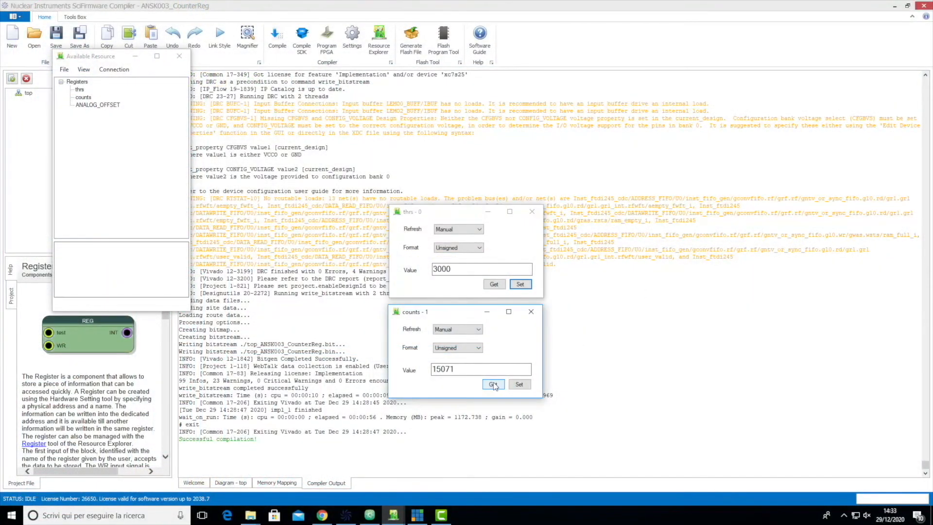
{"action": "left_click", "coordinate": [493, 385]}
{"action": "left_click", "coordinate": [493, 384]}
{"action": "left_click", "coordinate": [493, 385]}
{"action": "left_click", "coordinate": [493, 385]}
Set the counts register's refresh to Auto 100 ms and start the automatic readout
{"action": "left_click", "coordinate": [460, 329]}
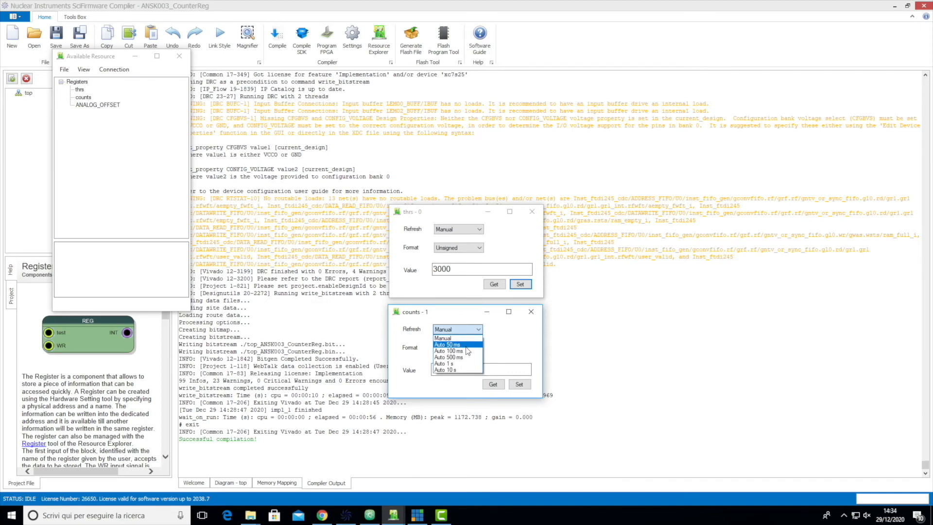
{"action": "left_click", "coordinate": [468, 351]}
{"action": "left_click", "coordinate": [494, 383]}
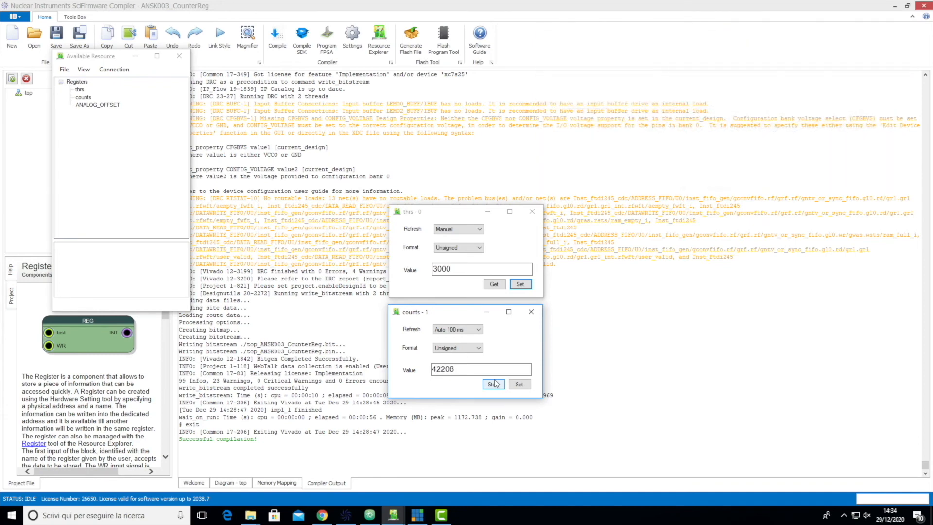
Switch to the CAEN DT4800 Digital Detector Emulator and move its window beside the register windows
{"action": "left_click", "coordinate": [369, 516]}
{"action": "left_click_drag", "start_coordinate": [482, 115], "coordinate": [707, 115]}
{"action": "left_click", "coordinate": [690, 239]}
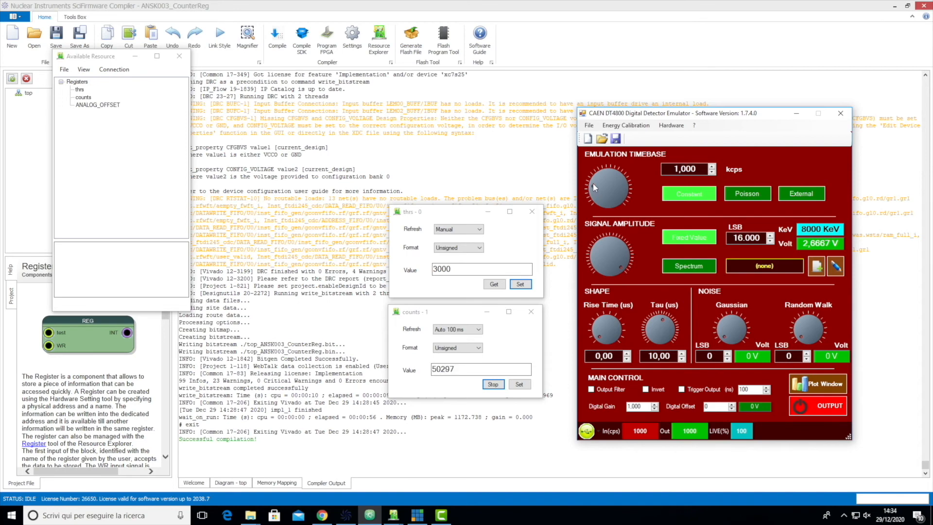
Set the emulator's timebase to 10 kcps with Poisson distribution and its fixed signal amplitude to 13.500 LSB
{"action": "mouse_move", "coordinate": [591, 187]}
{"action": "left_mouse_down"}
{"action": "mouse_move", "coordinate": [597, 204]}
{"action": "mouse_move", "coordinate": [605, 176]}
{"action": "left_mouse_up"}
{"action": "left_click", "coordinate": [761, 194]}
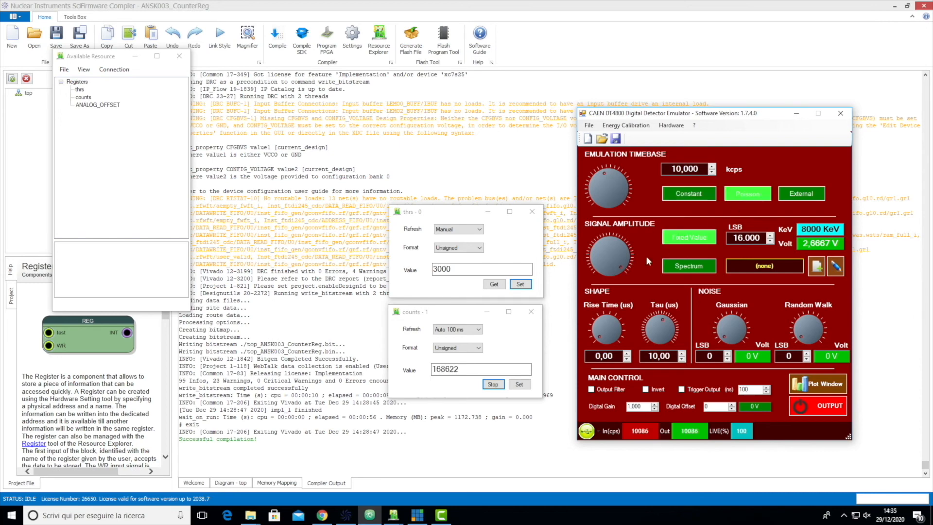
{"action": "left_click_drag", "start_coordinate": [620, 267], "coordinate": [628, 262]}
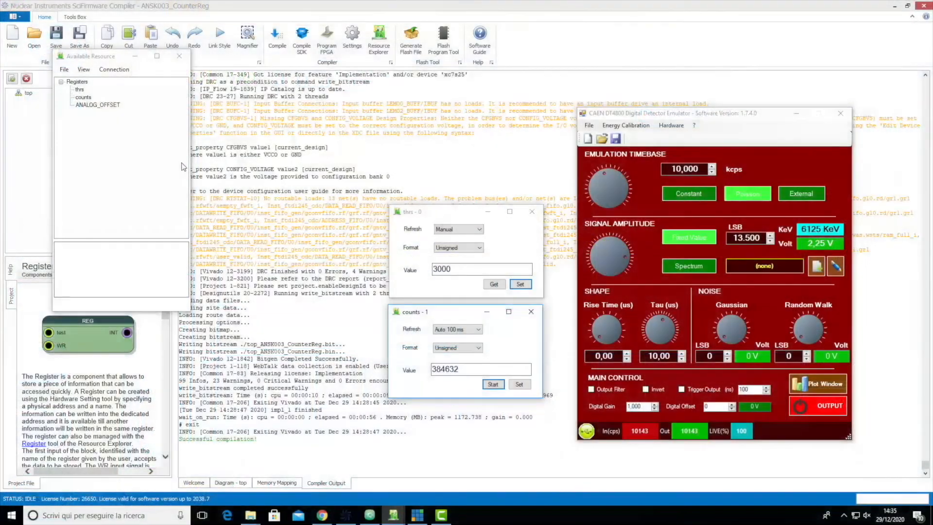
Try to add the counts register to a plot from the Available Resource list
{"action": "right_click", "coordinate": [87, 96]}
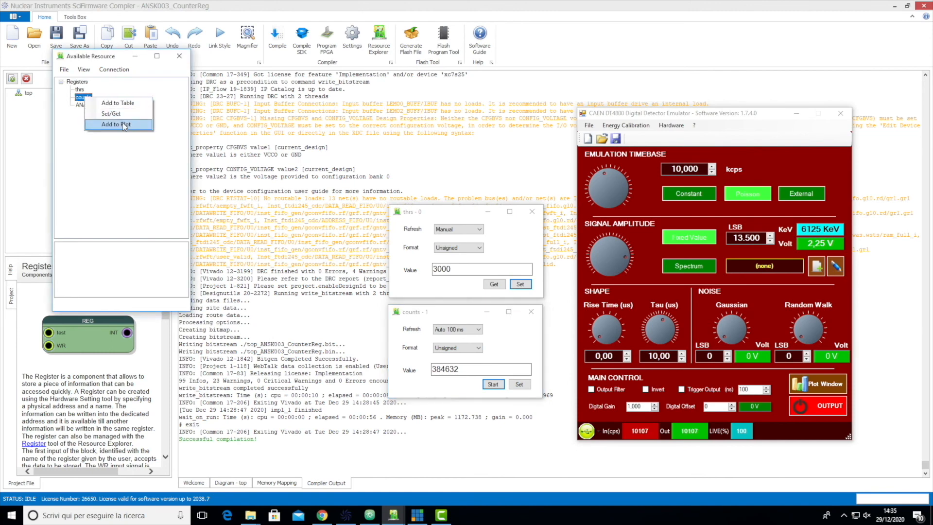
{"action": "left_click", "coordinate": [122, 125]}
{"action": "left_click", "coordinate": [480, 287]}
Create a new empty register plot in the Resource Explorer
{"action": "left_click", "coordinate": [72, 72]}
{"action": "mouse_move", "coordinate": [76, 73]}
{"action": "left_click", "coordinate": [101, 90]}
Add the counts register to the new plot, then enable its trace and start plotting
{"action": "left_click", "coordinate": [82, 98]}
{"action": "right_click", "coordinate": [82, 98]}
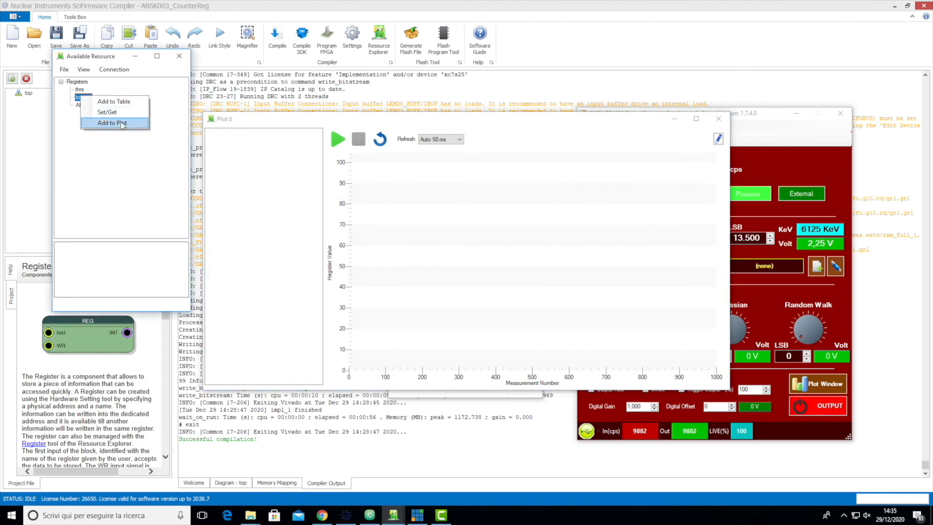
{"action": "left_click", "coordinate": [120, 122]}
{"action": "left_click", "coordinate": [517, 268]}
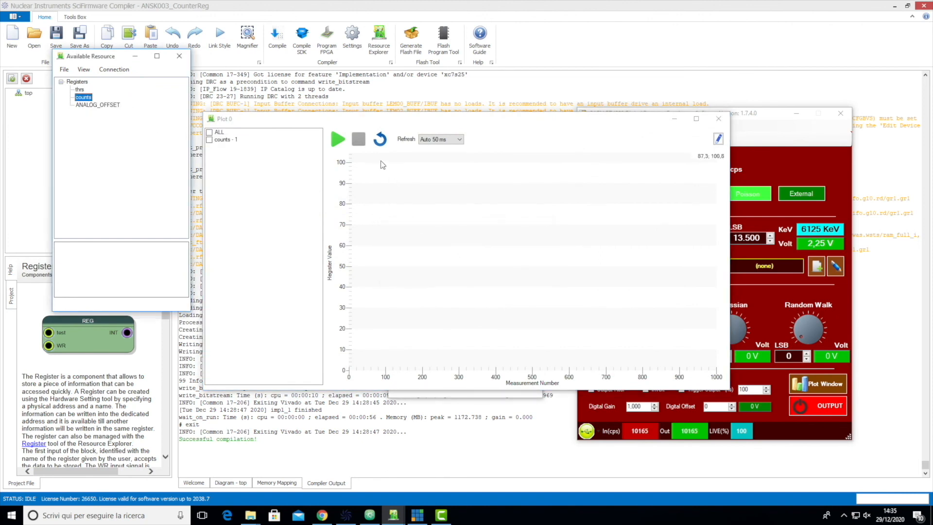
{"action": "left_click", "coordinate": [210, 140]}
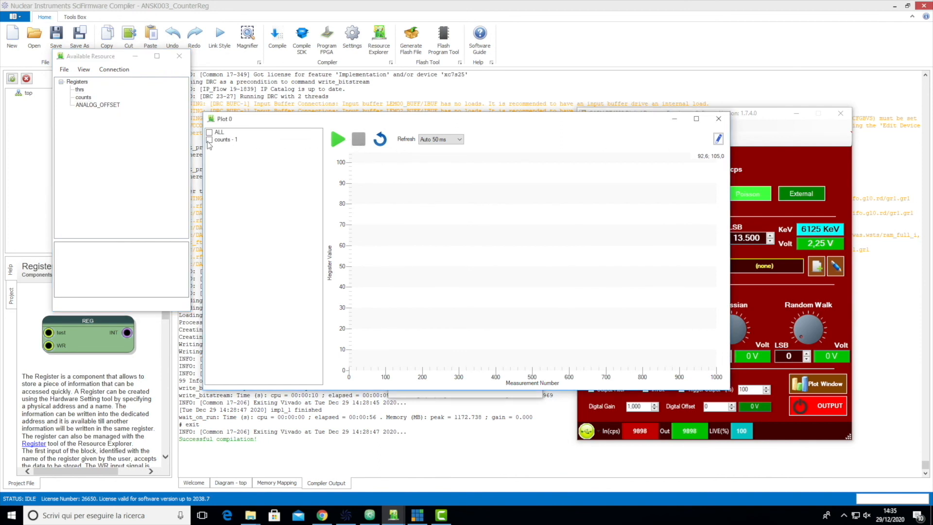
{"action": "left_click", "coordinate": [338, 140]}
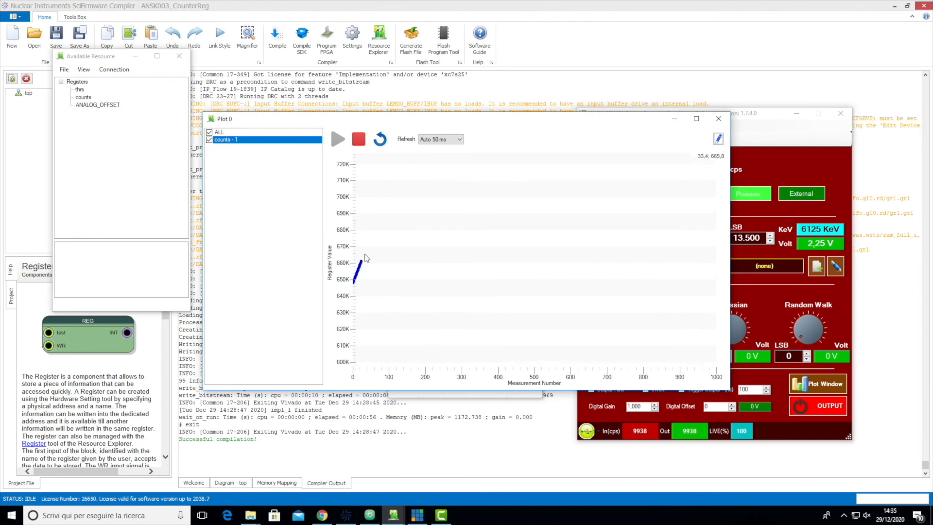
Vary the emulator's Poisson rate from 4 kcps up to a higher rate and back to 4 kcps, and view the counts plot
{"action": "left_click", "coordinate": [783, 168]}
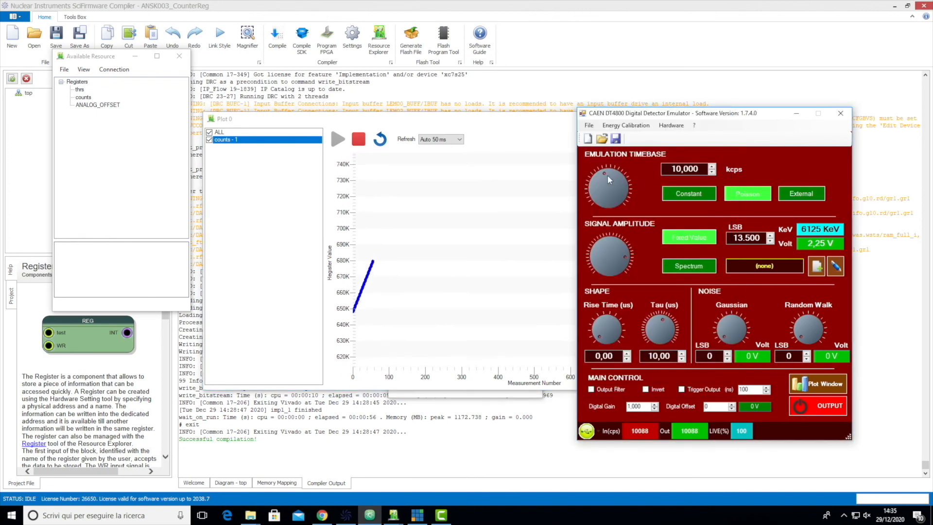
{"action": "left_click_drag", "start_coordinate": [602, 178], "coordinate": [596, 177]}
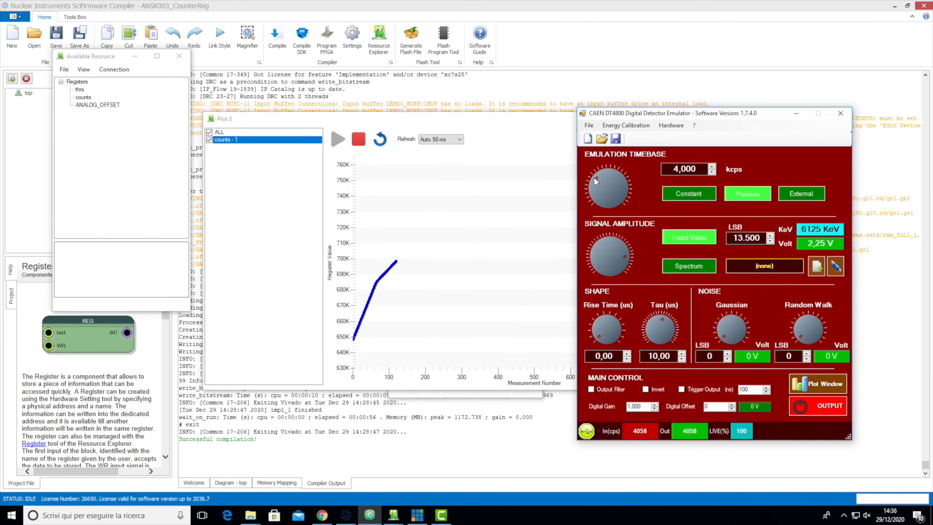
{"action": "left_click_drag", "start_coordinate": [598, 181], "coordinate": [626, 183]}
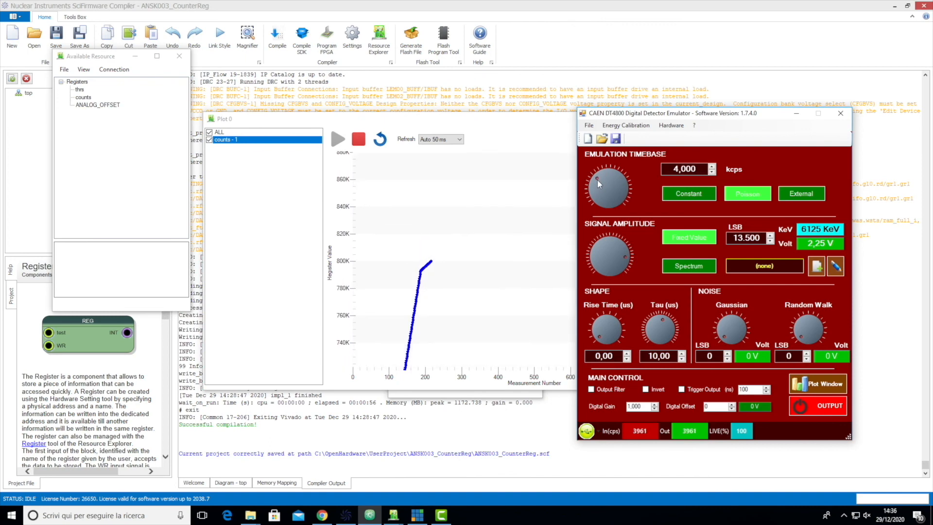
{"action": "left_click", "coordinate": [494, 263]}
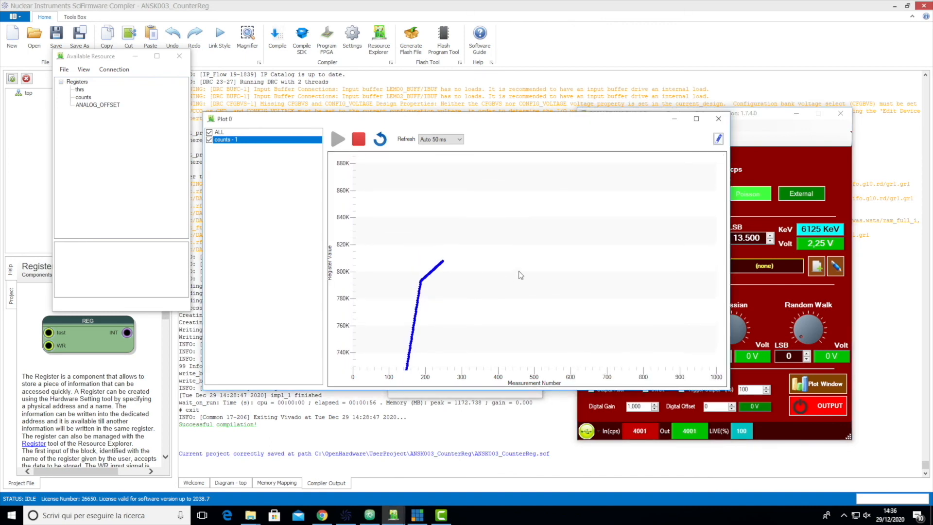